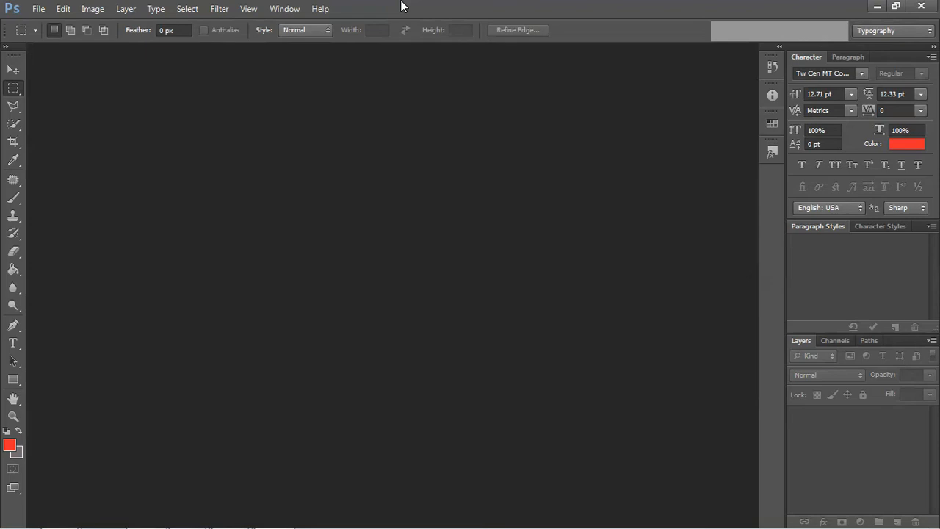
Preview the Photography workspace and return to the Typography workspace
click(296, 13)
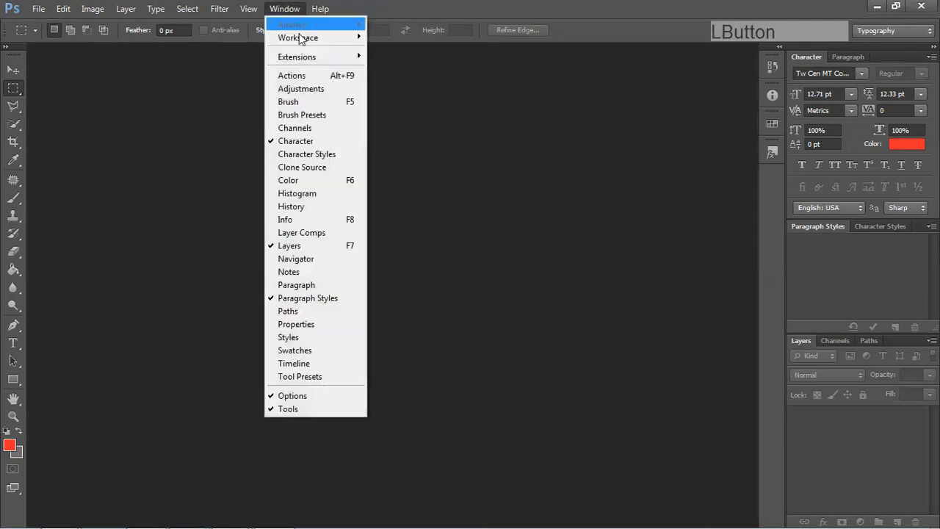
mouse_move(301, 41)
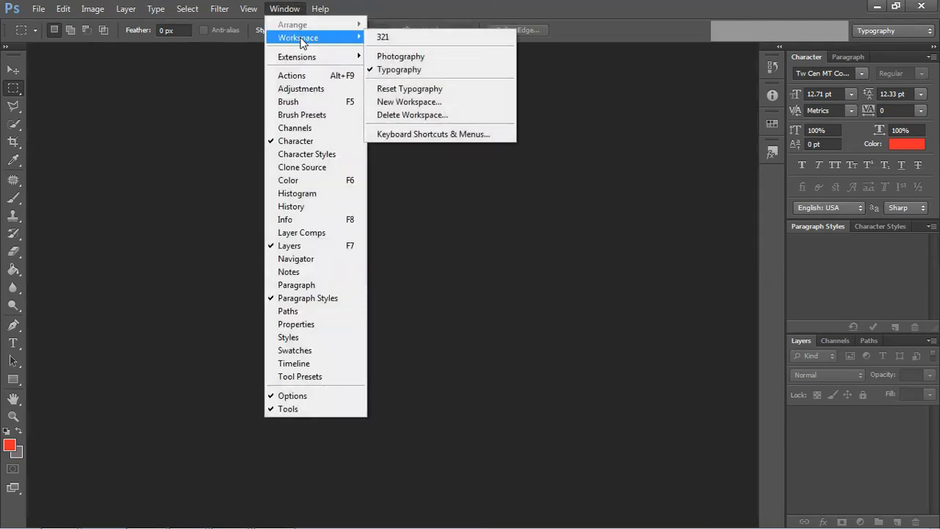
click(395, 58)
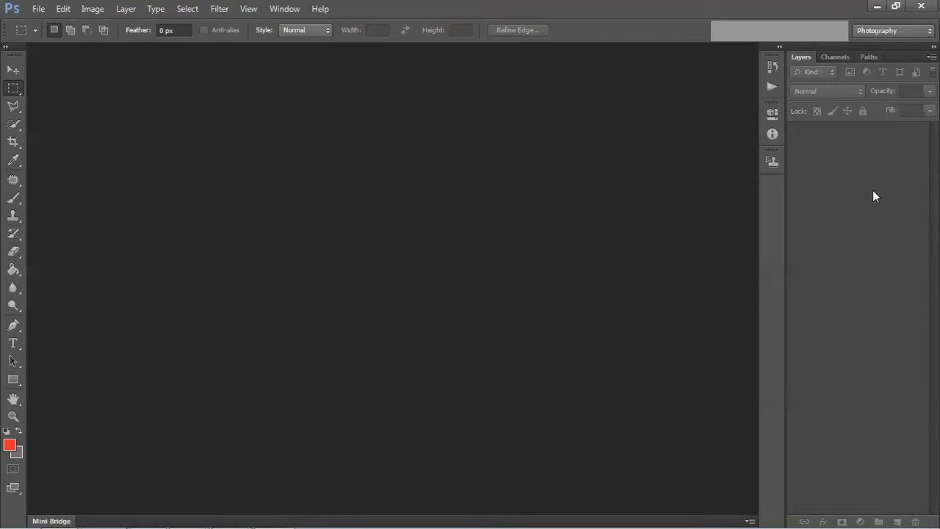
click(284, 9)
mouse_move(298, 37)
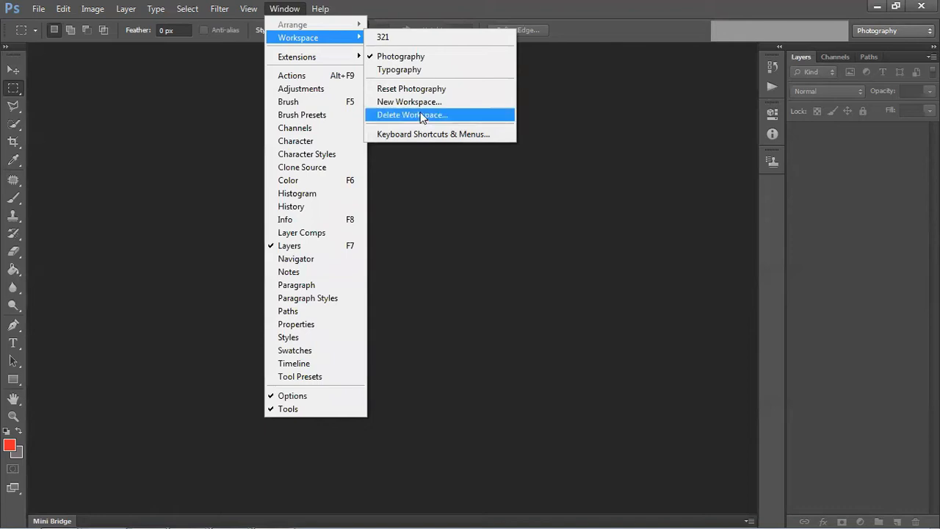
click(424, 70)
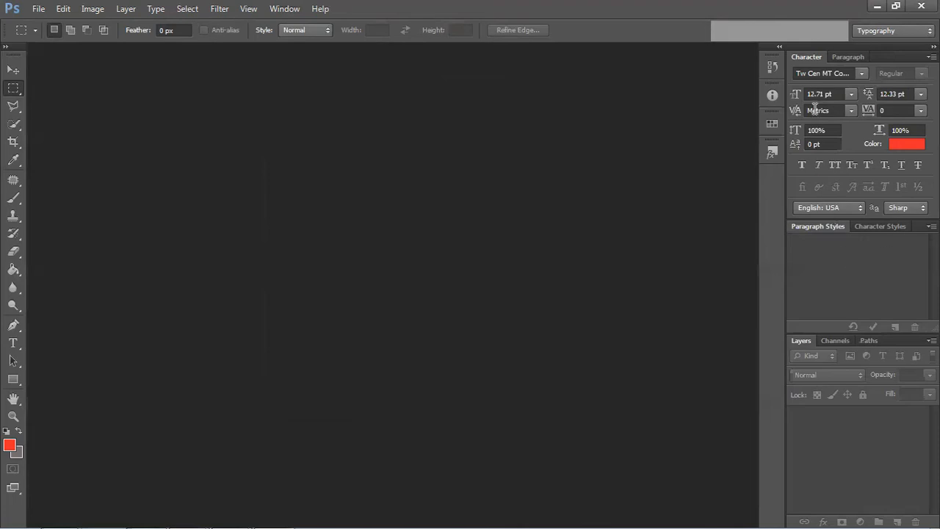
Close the panel group that holds Paragraph Styles and Character Styles
click(812, 230)
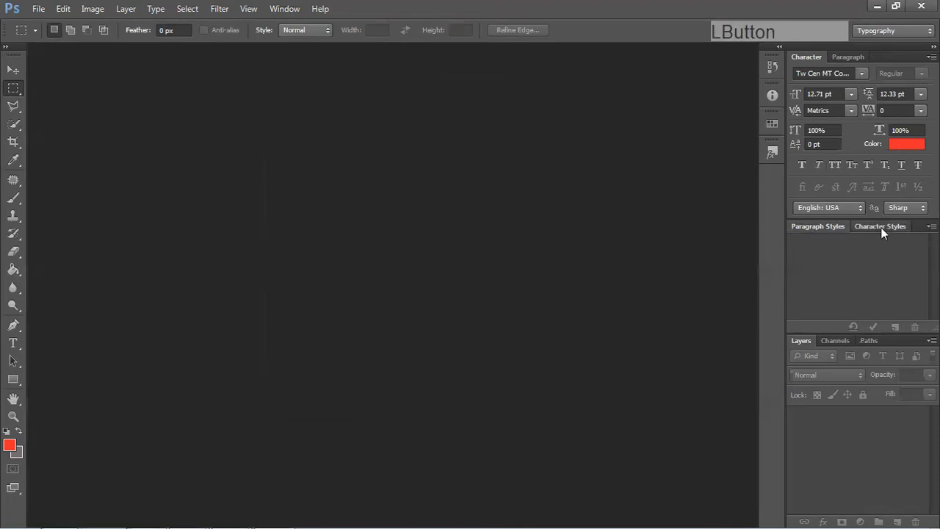
click(880, 227)
click(832, 226)
click(880, 225)
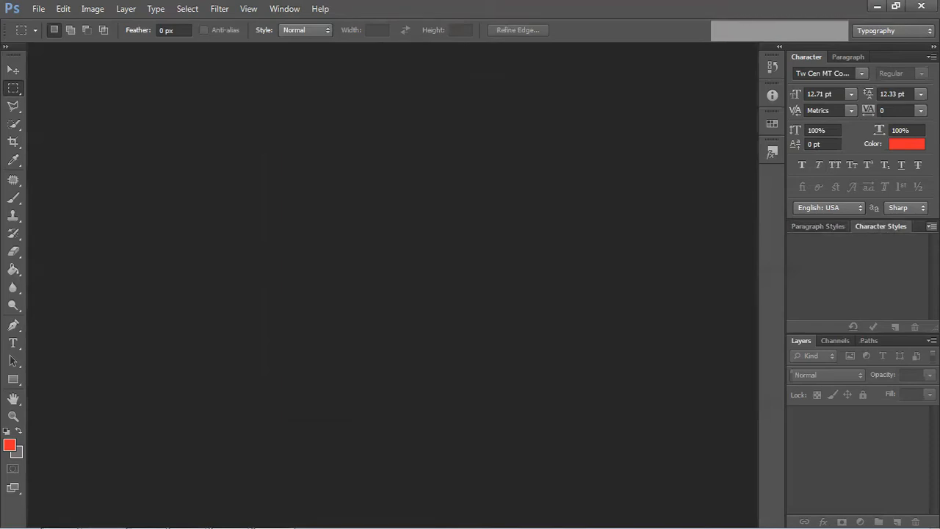
click(930, 227)
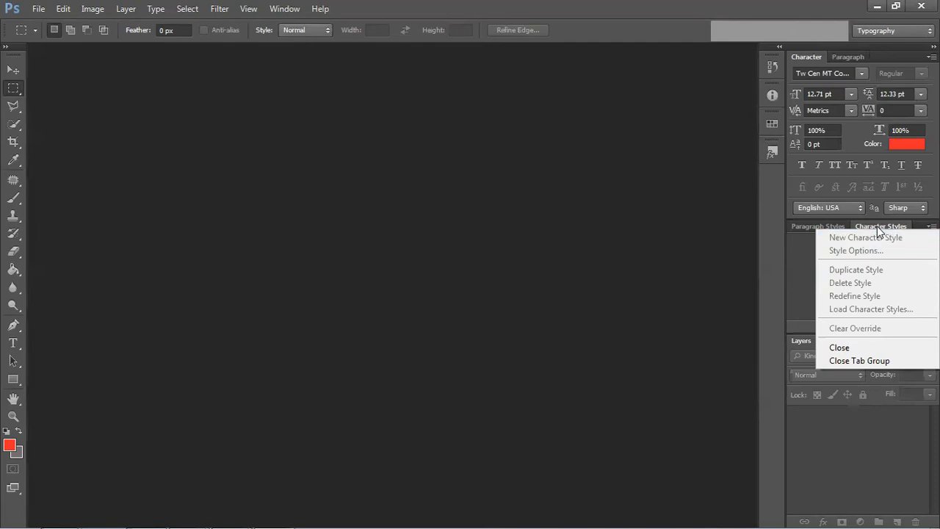
click(861, 360)
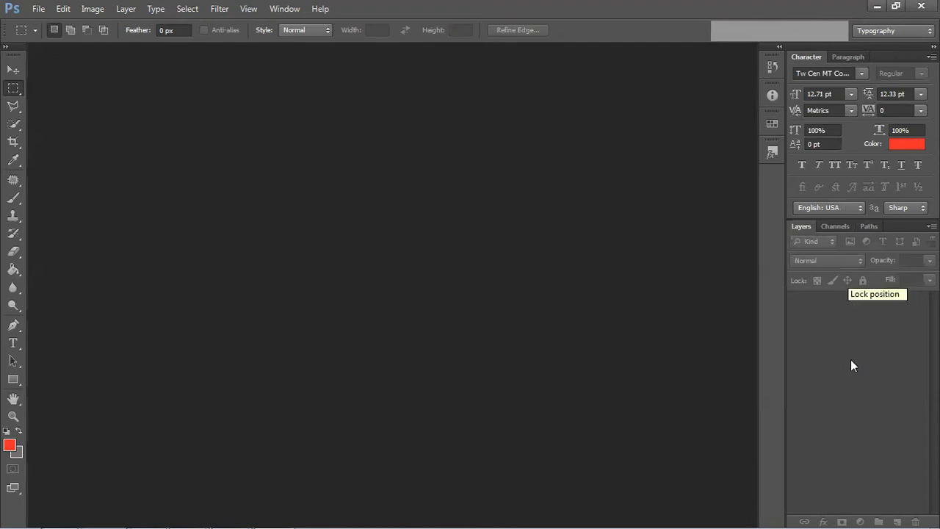
Save the current panel layout as a new workspace, entering a person's first name as its name
click(278, 11)
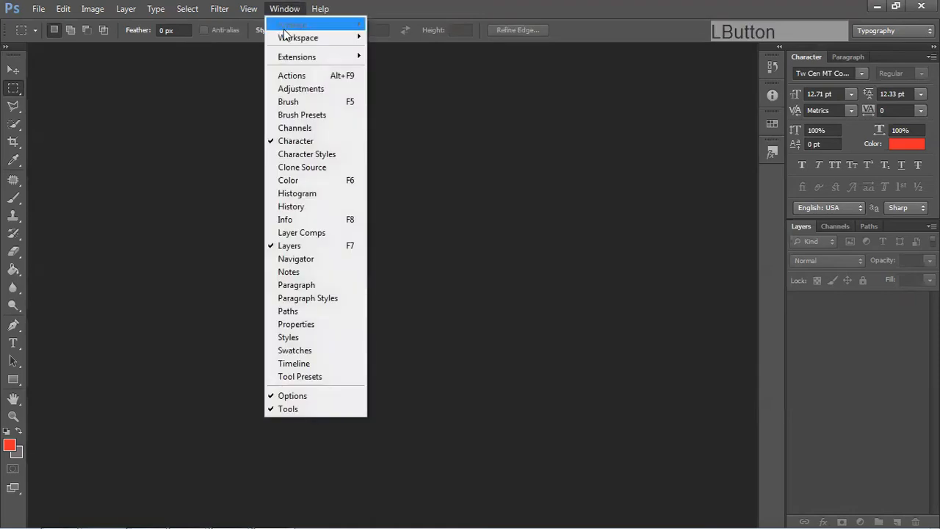
mouse_move(291, 42)
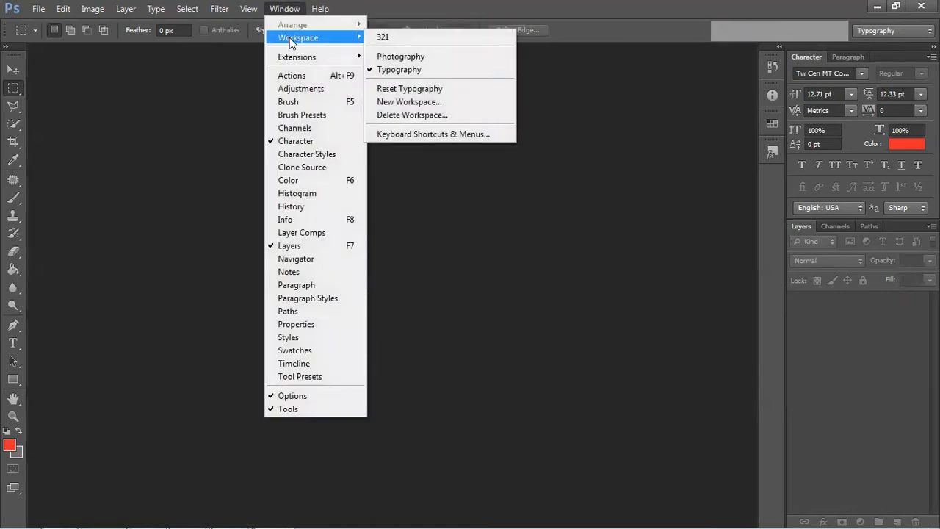
click(426, 104)
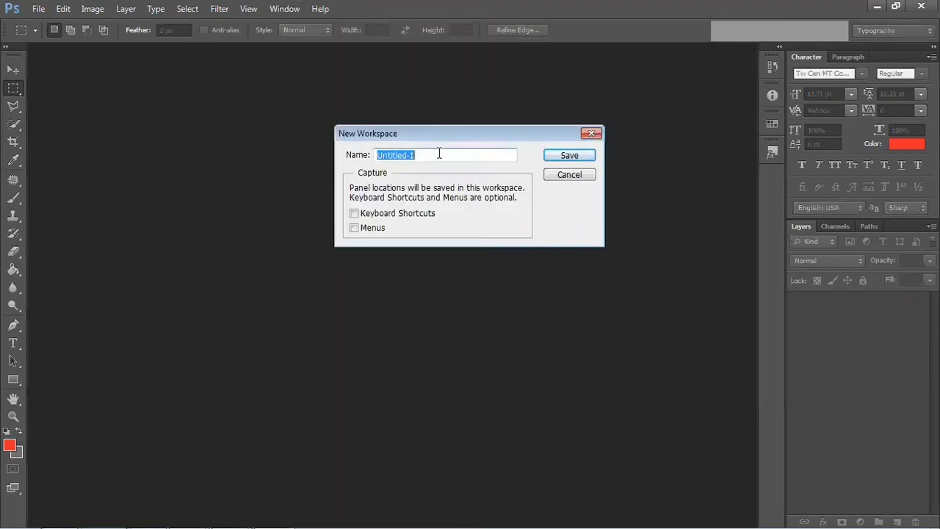
text(Hameed)
click(558, 159)
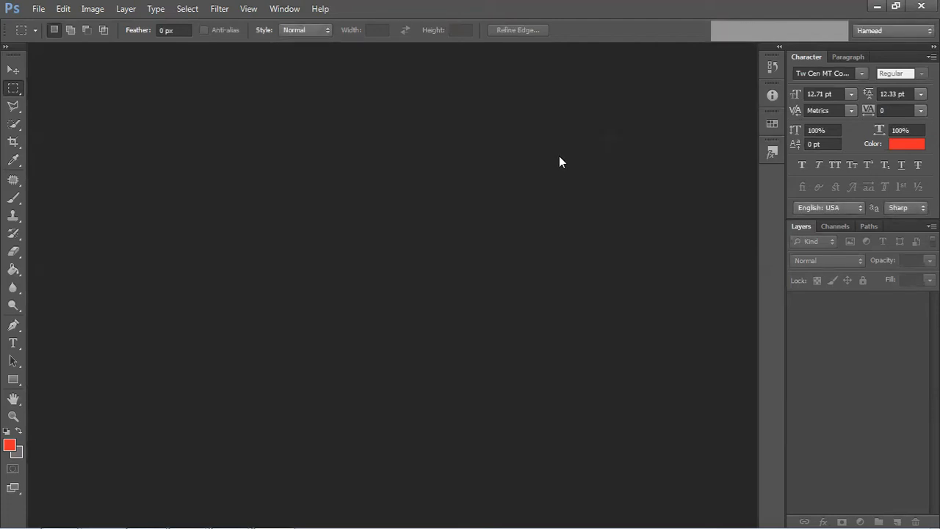
Compare the saved workspaces by switching to 321 and back to the newly created custom workspace
click(892, 30)
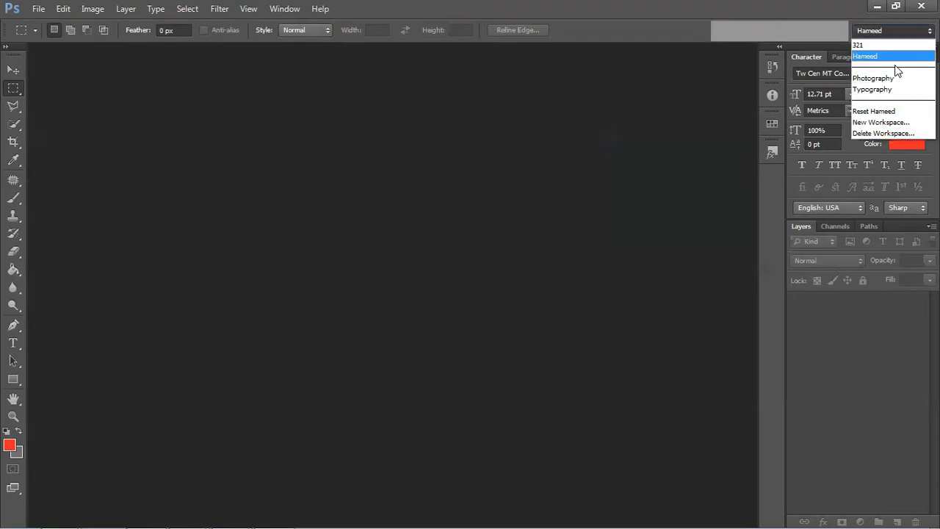
click(267, 10)
click(274, 9)
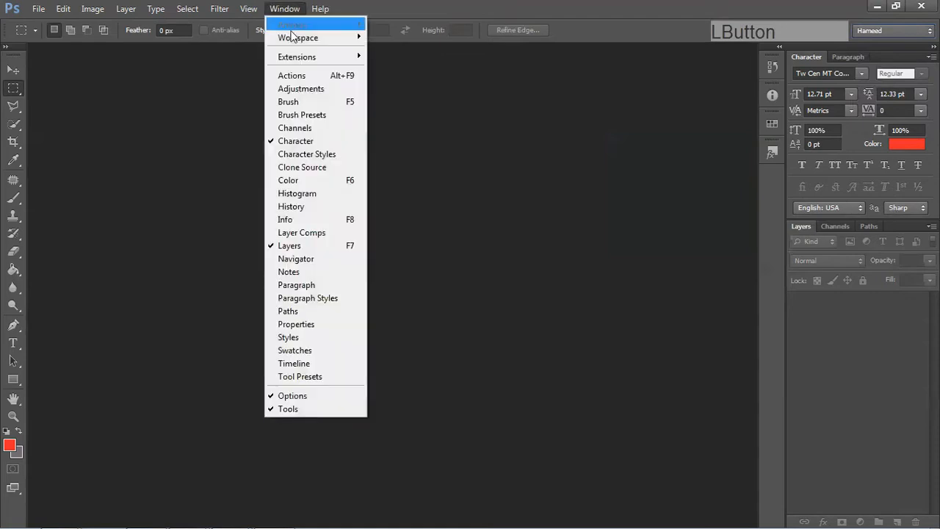
mouse_move(298, 38)
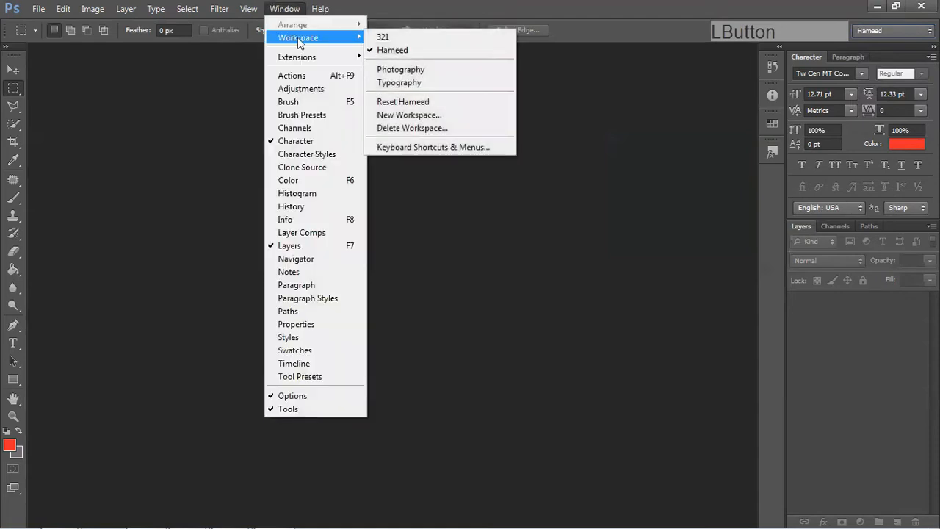
click(389, 38)
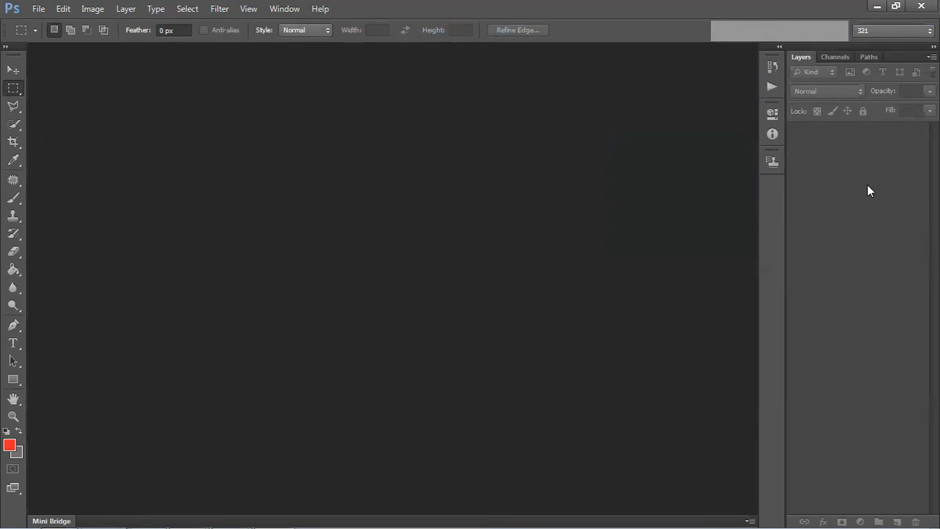
click(285, 10)
mouse_move(297, 38)
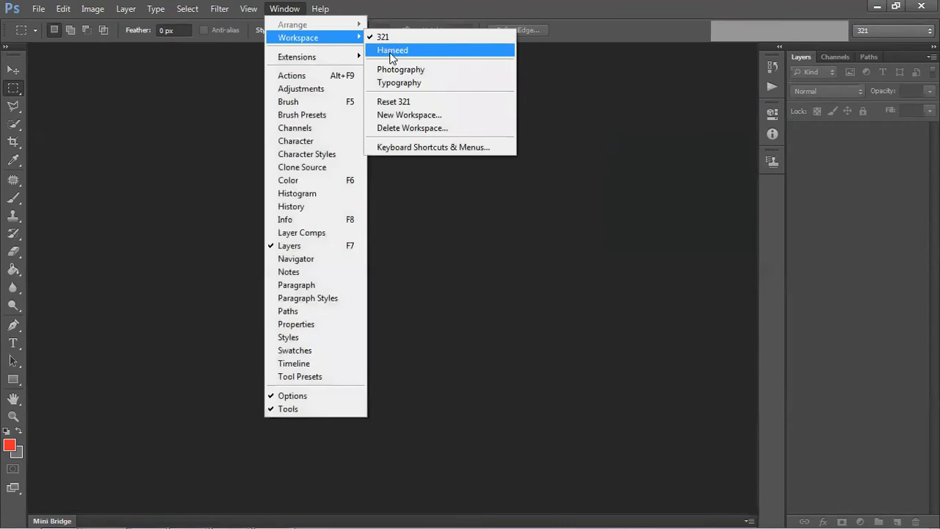
click(389, 53)
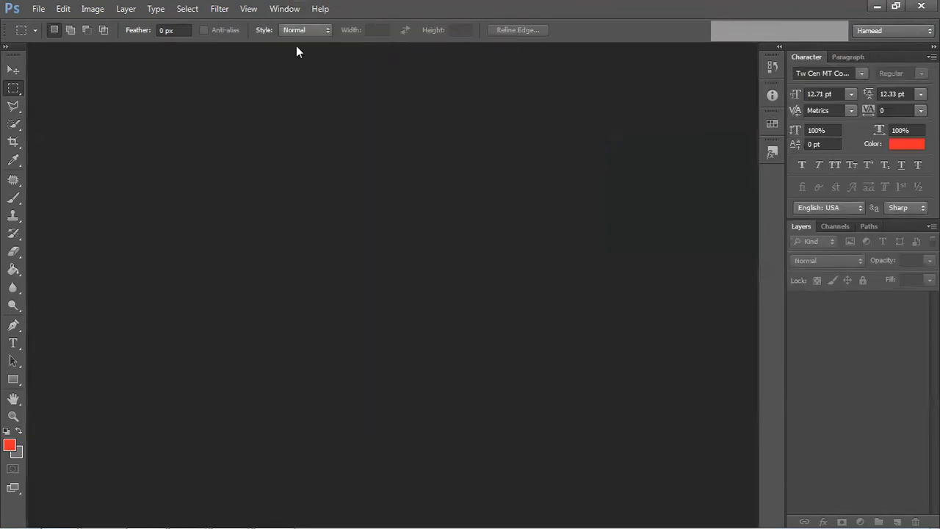
Delete the custom workspace 321 and confirm the deletion
click(291, 12)
mouse_move(309, 37)
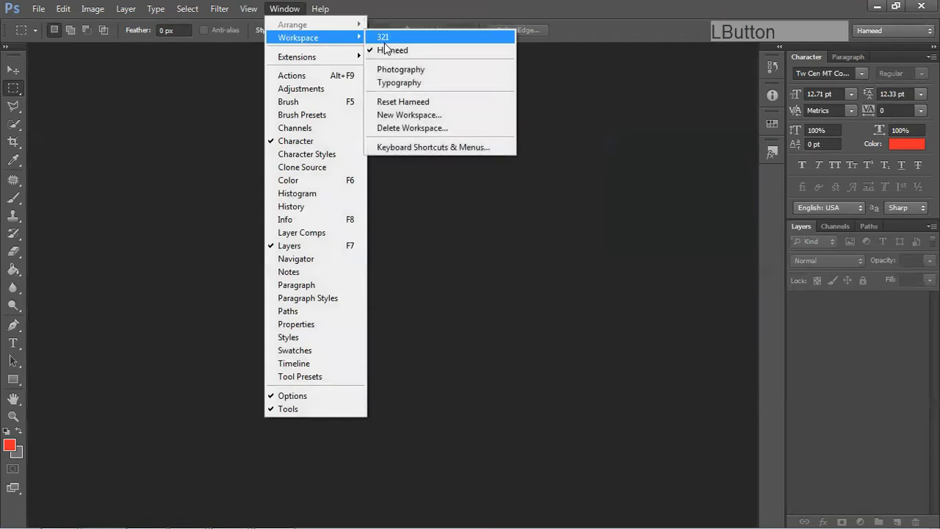
click(416, 130)
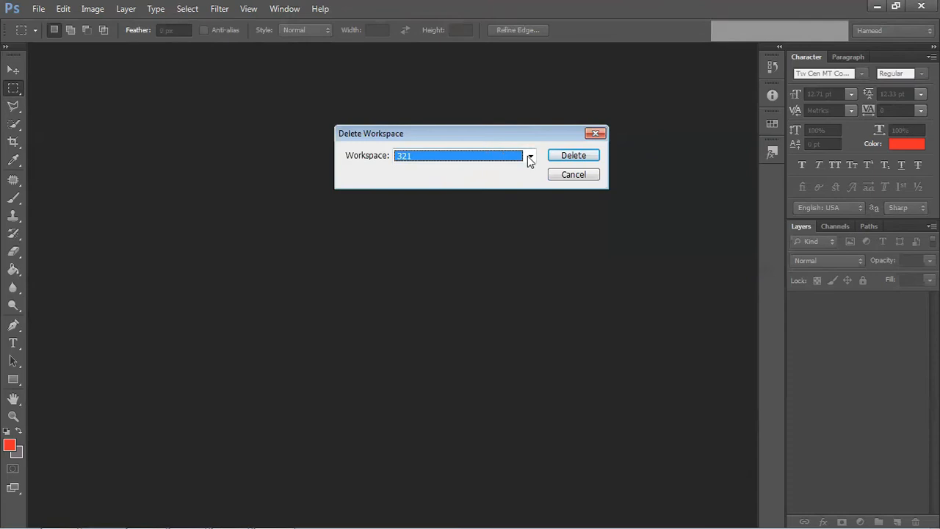
click(530, 156)
click(530, 157)
click(439, 154)
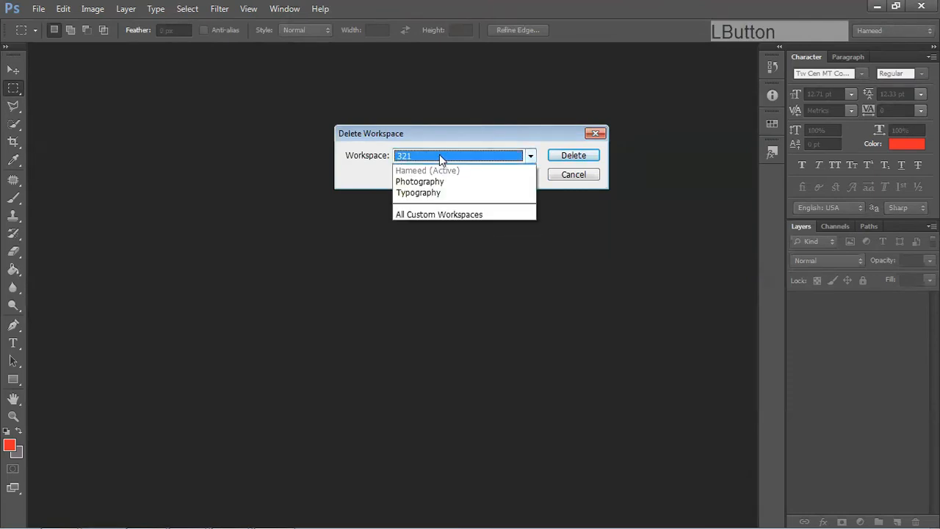
click(443, 170)
click(581, 157)
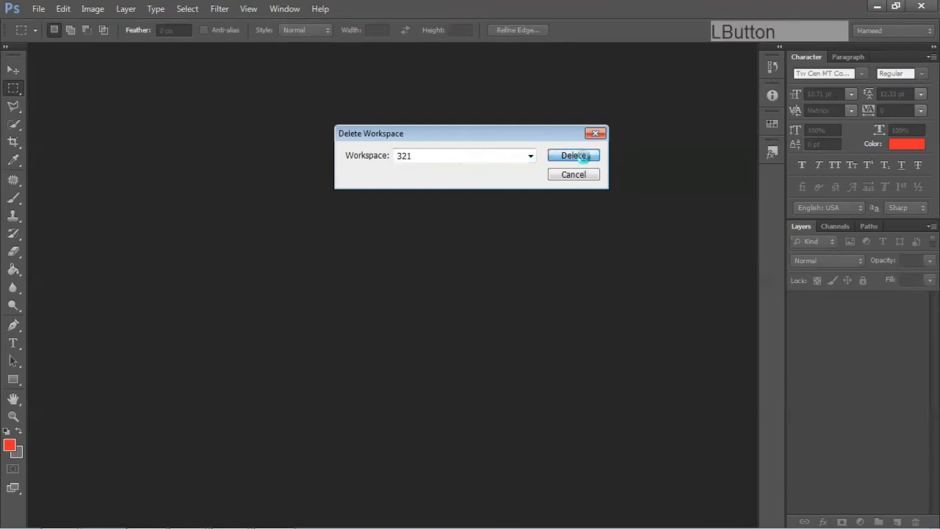
click(459, 212)
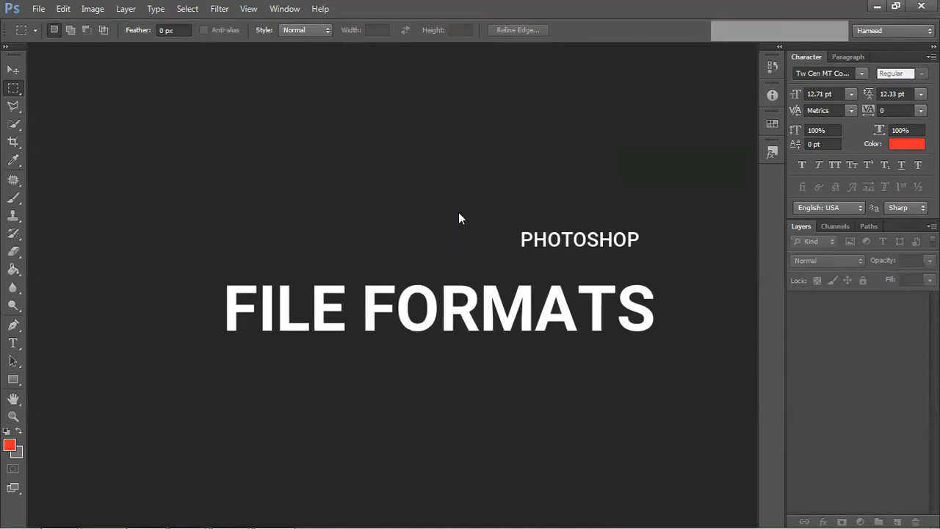
Create a new 907 × 519 pixel RGB document at 72 pixels/inch with a white background from the Clipboard preset
click(39, 9)
click(37, 23)
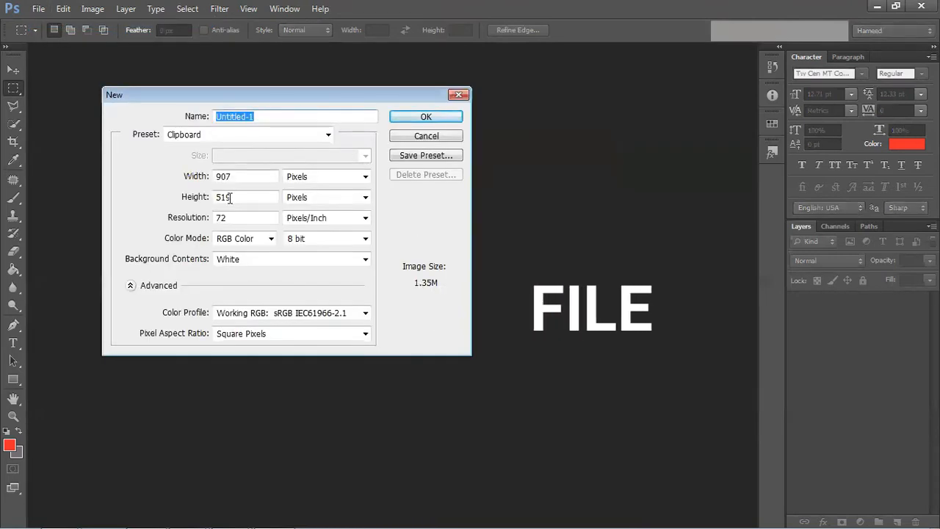
click(423, 117)
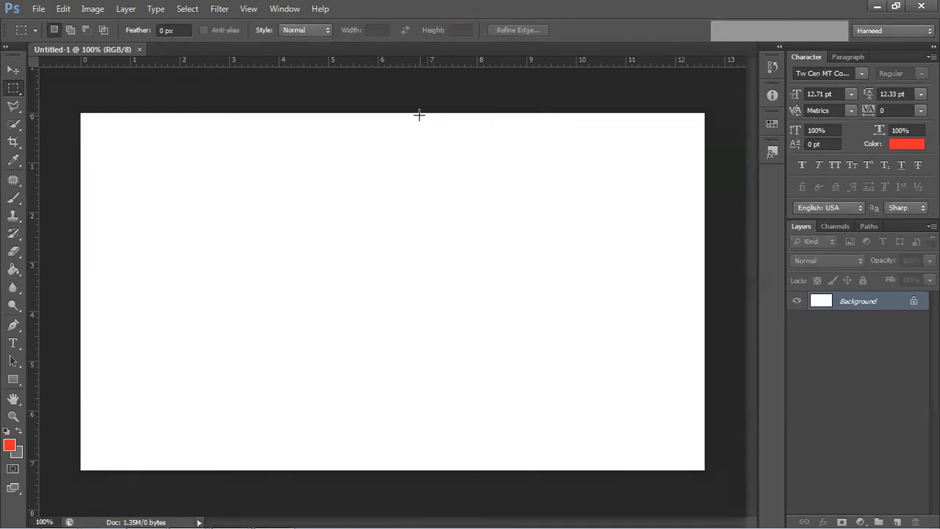
Add a new layer and fill a rectangular selection of about 4.7 × 2.9 inches in the canvas's upper-left area with the red foreground color
click(896, 521)
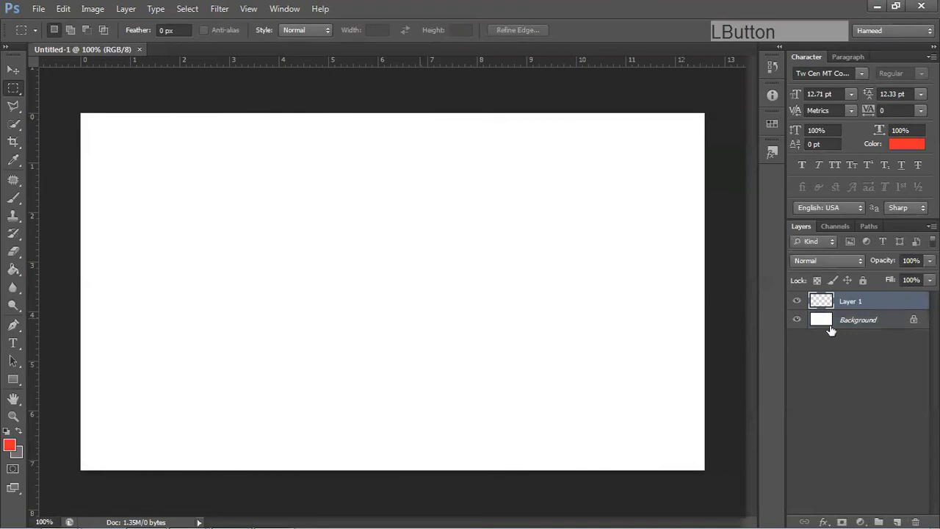
drag(151, 171, 383, 314)
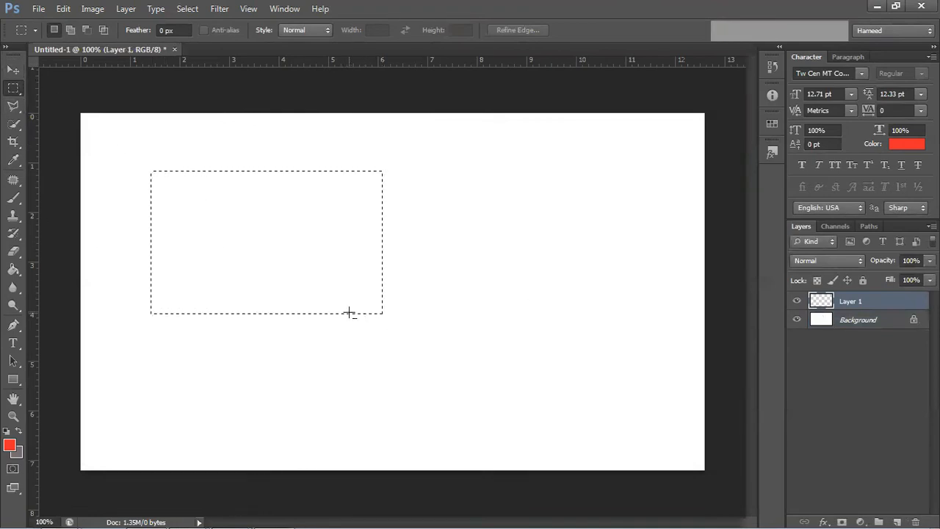
key(alt+BackSpace)
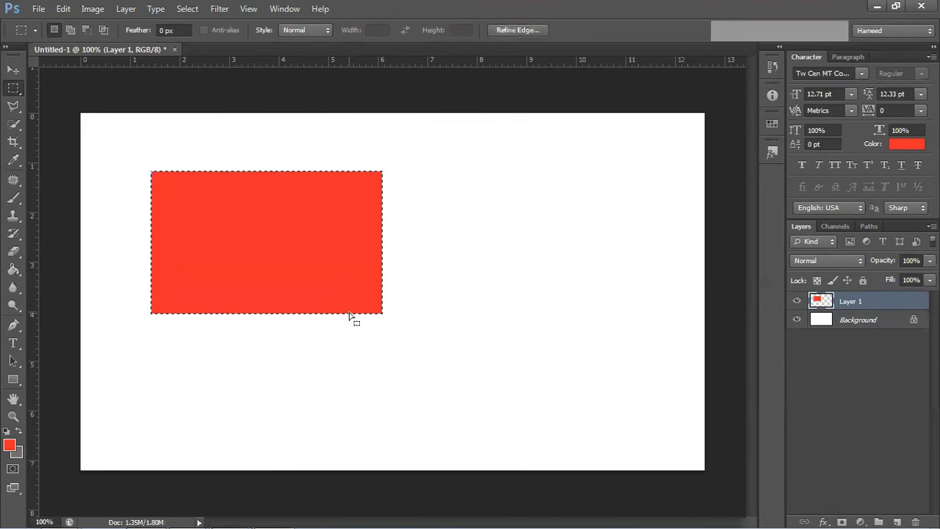
Examine the file formats offered when saving the document, and cancel without saving
click(37, 8)
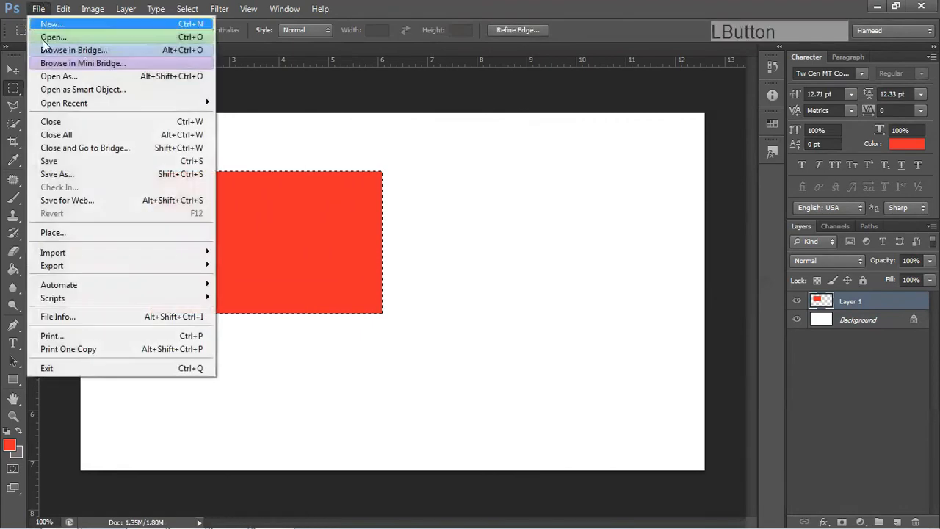
click(55, 162)
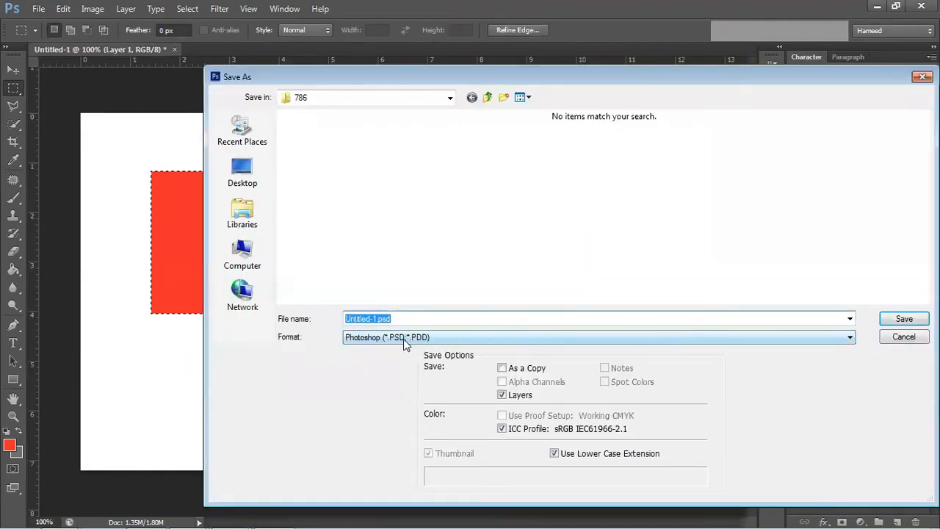
click(415, 338)
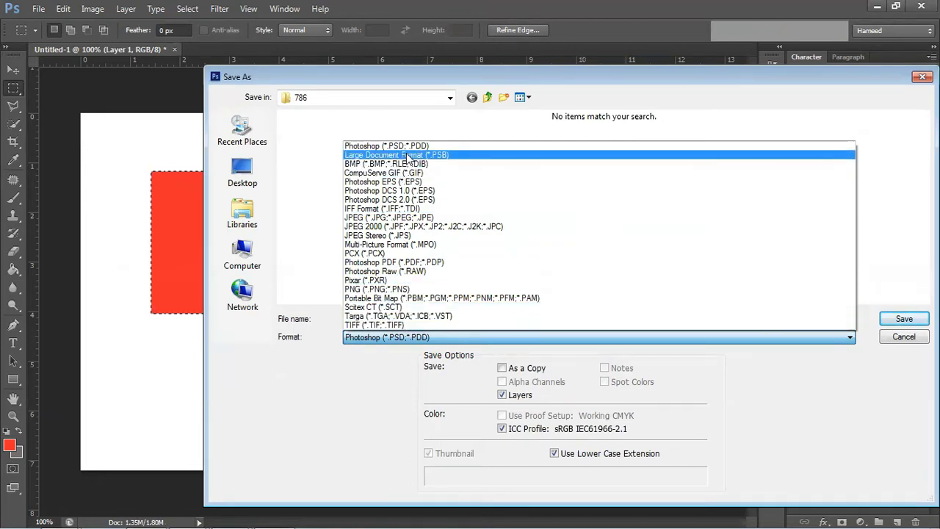
click(456, 127)
click(911, 337)
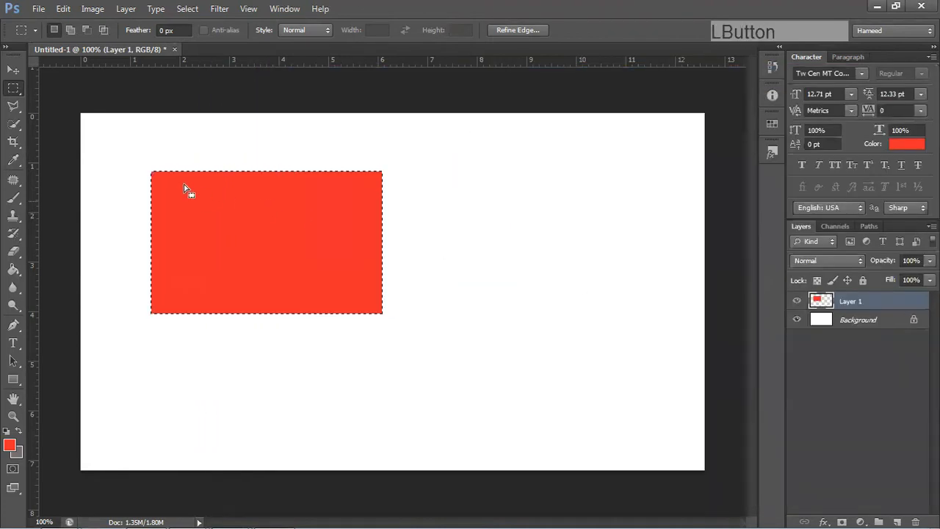
Review the format choices for saving a copy of the document under a new name, and close the save dialog without saving
click(38, 8)
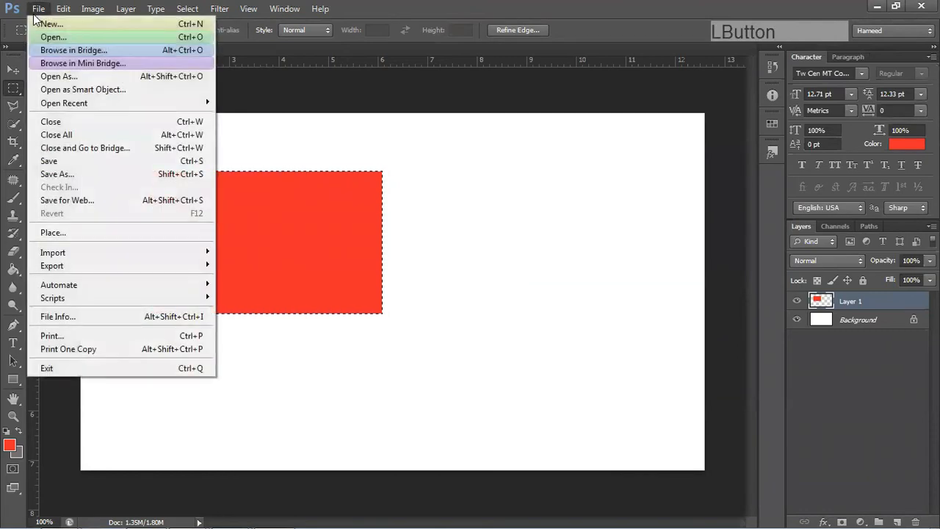
click(73, 175)
click(446, 337)
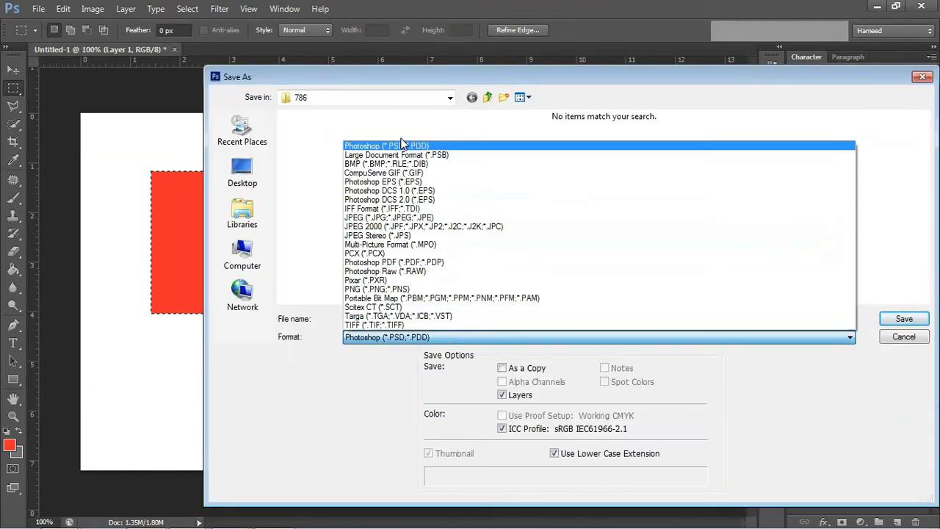
click(896, 343)
click(897, 342)
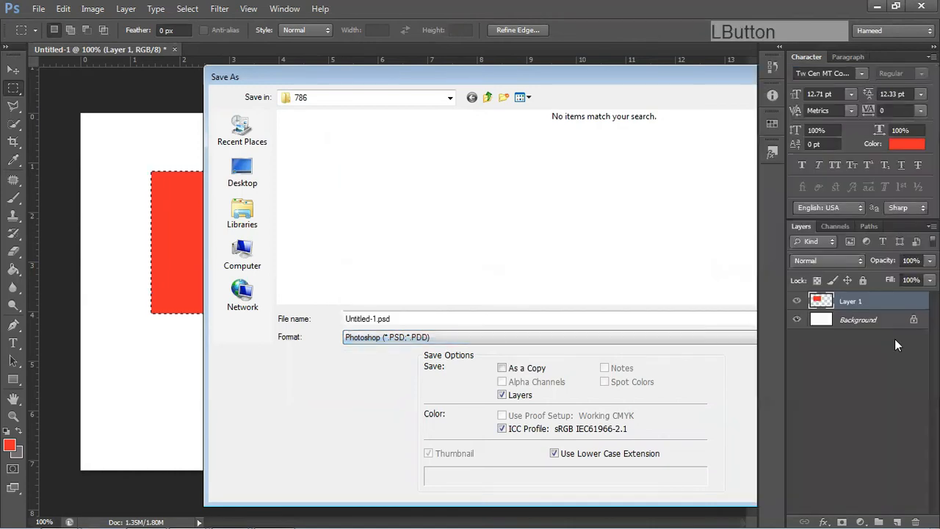
Examine the web export formats offered by Save for Web, and cancel the export
click(38, 8)
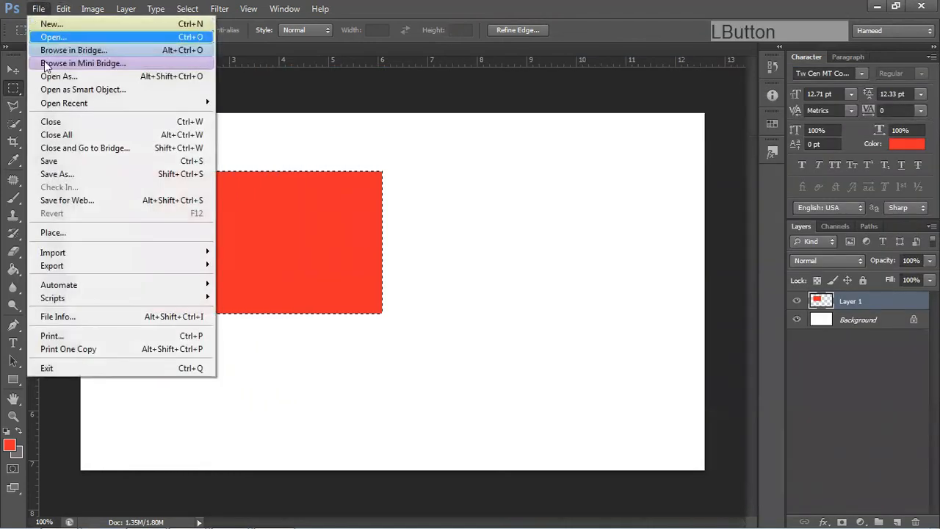
click(87, 199)
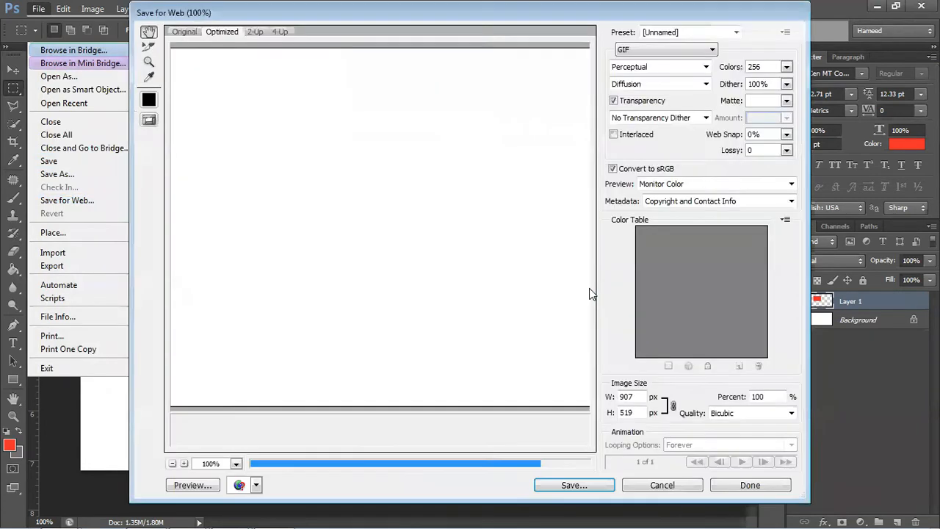
click(673, 49)
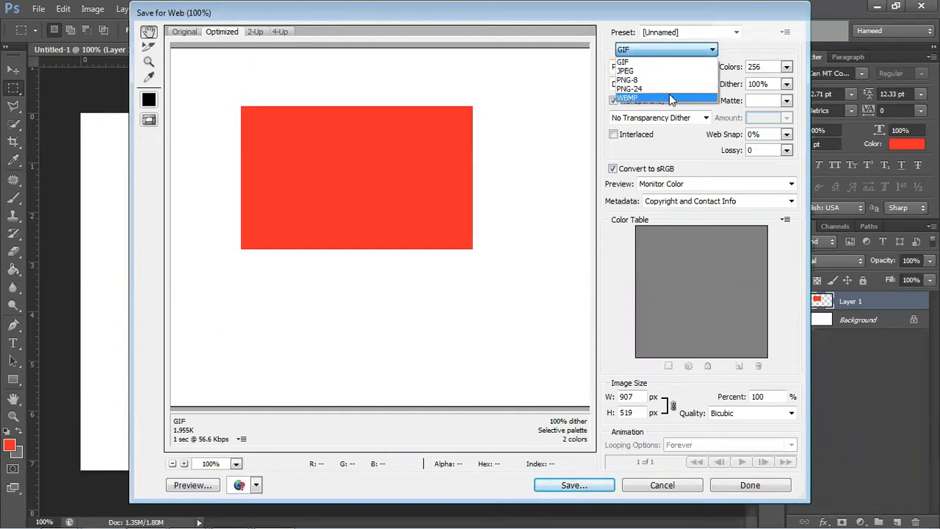
click(751, 52)
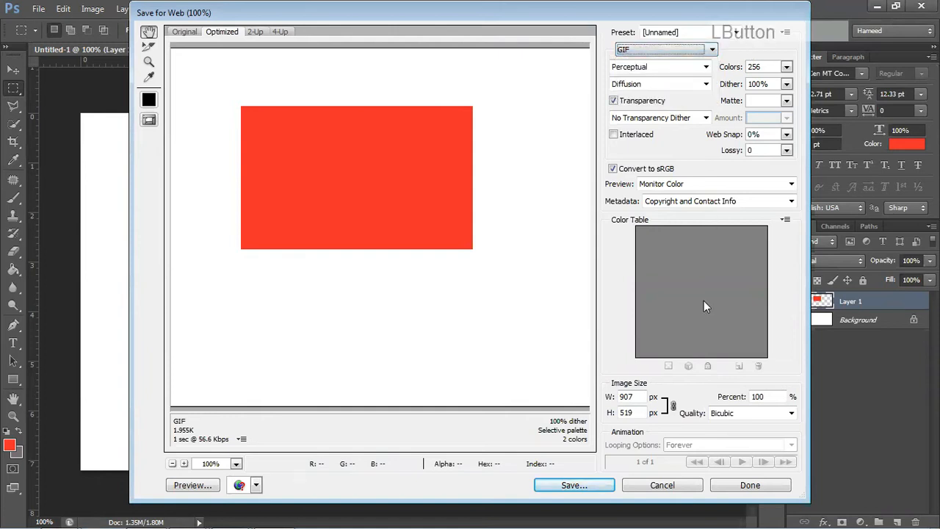
click(698, 489)
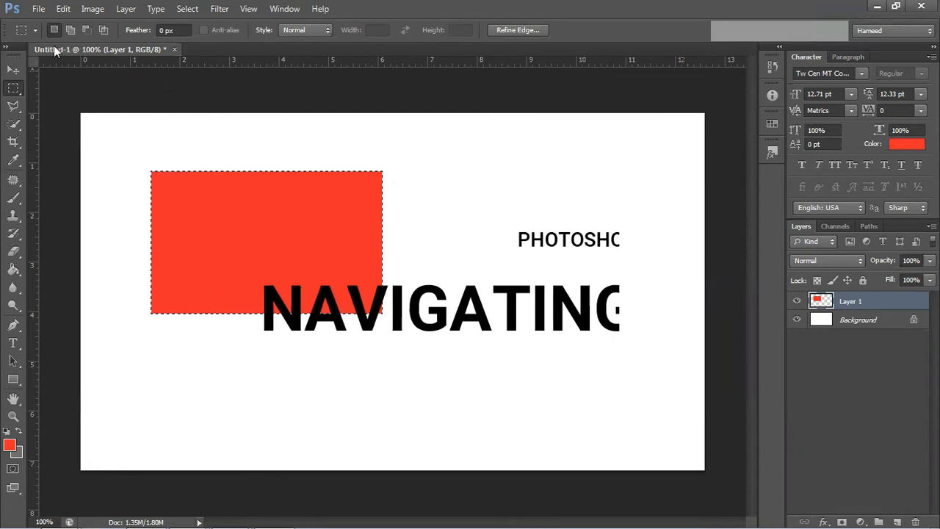
Create a second new document 600 × 500 pixels in size, at 72 pixels/inch in RGB with a white background
click(38, 9)
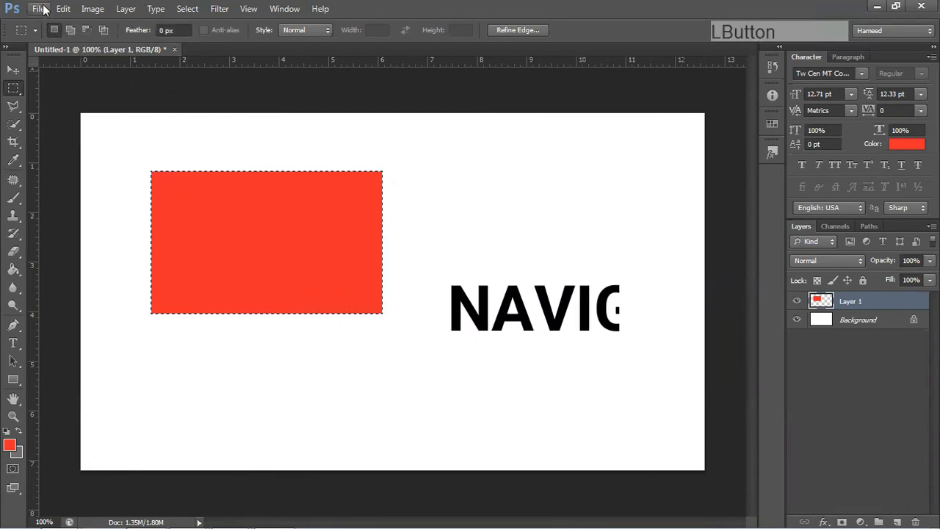
click(44, 26)
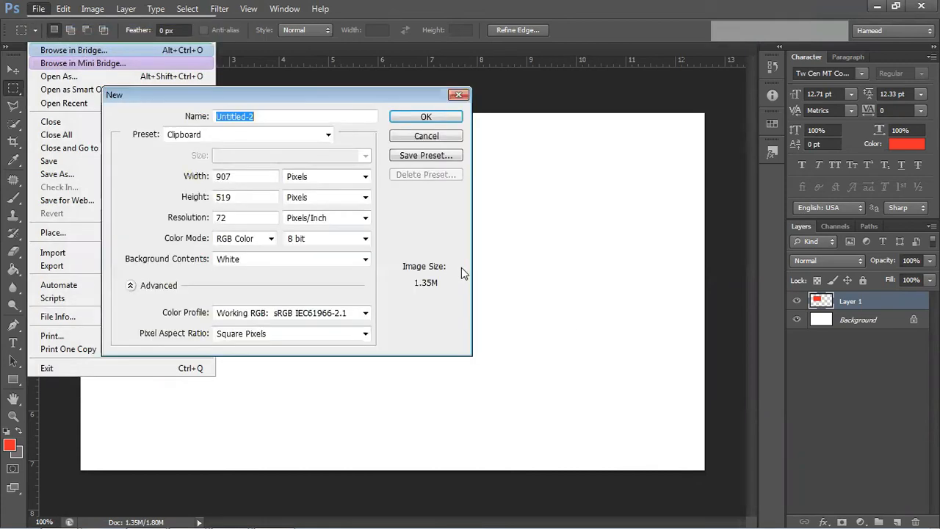
click(243, 176)
key(BackSpace)
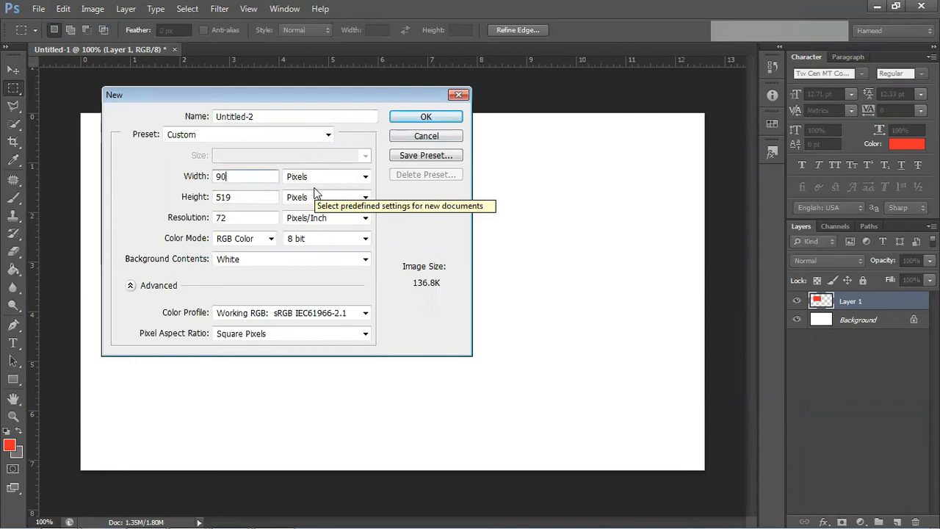
key(BackSpace)
key(BackSpace)
text(600)
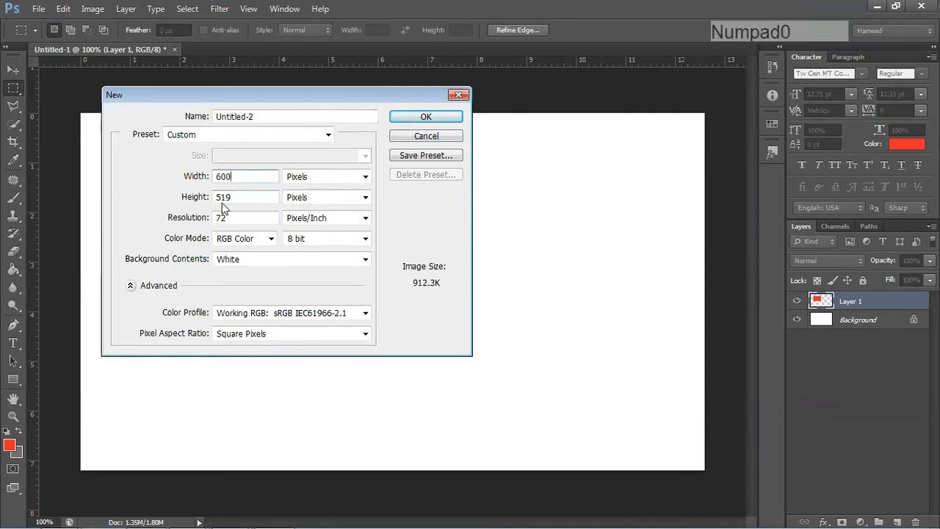
key(Tab)
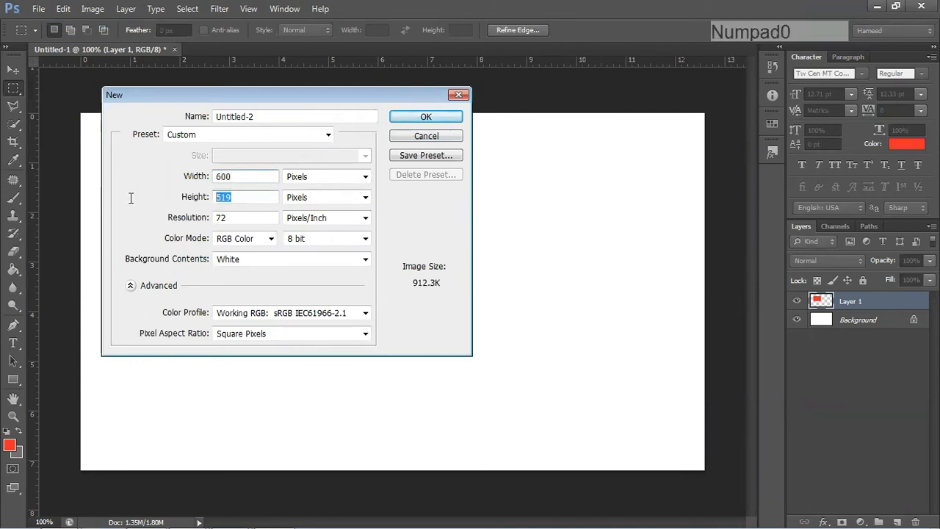
text(500)
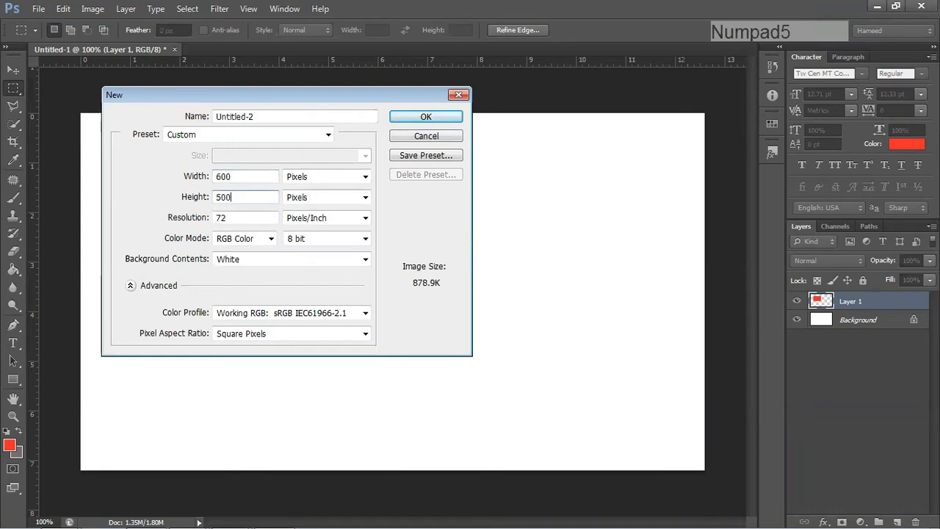
key(Return)
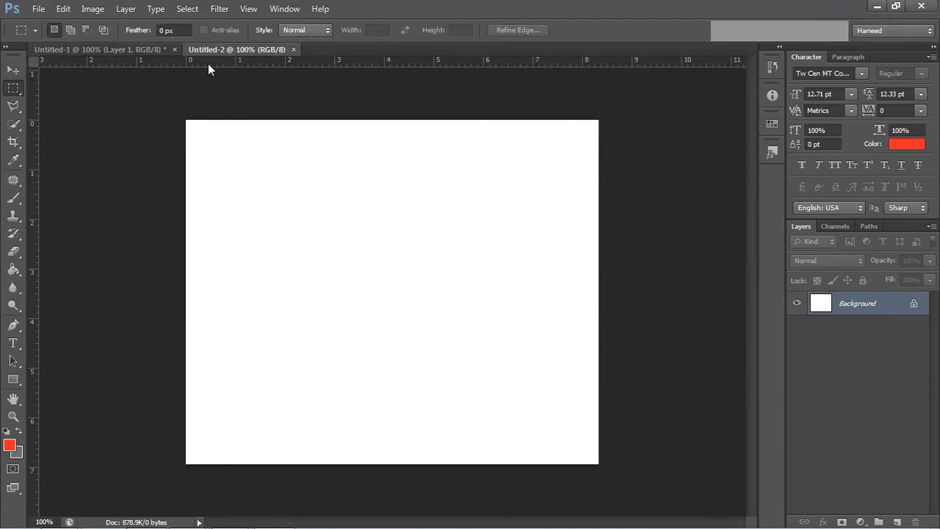
Switch back and forth between the Untitled-1 and Untitled-2 documents, and clear the selection in Untitled-1
click(13, 69)
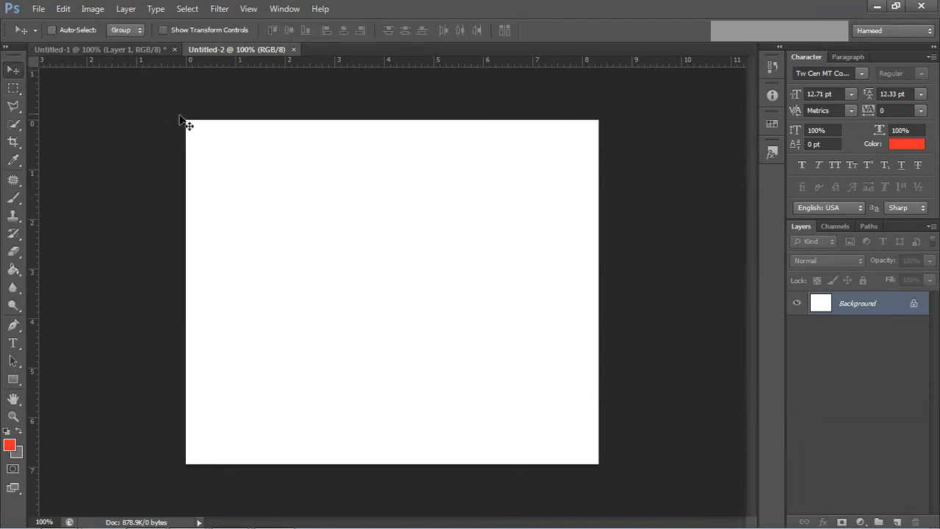
click(126, 48)
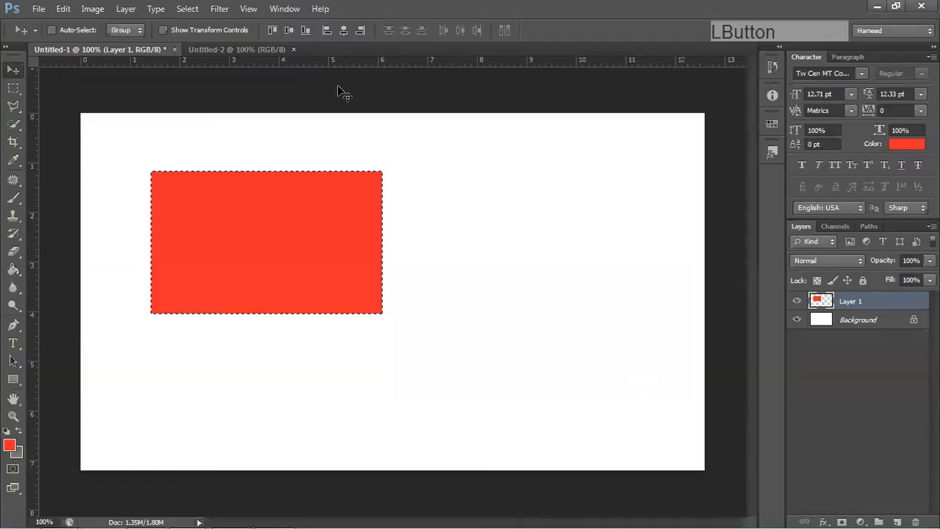
click(283, 9)
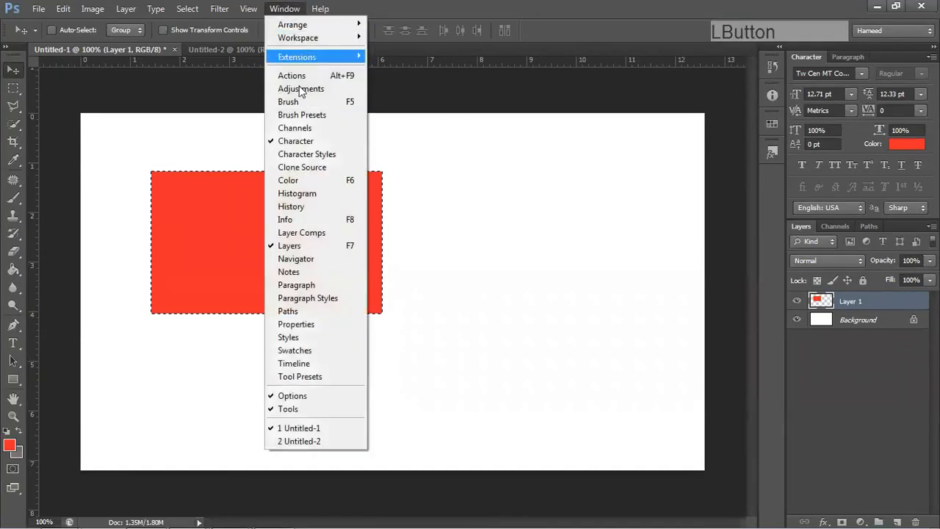
click(307, 436)
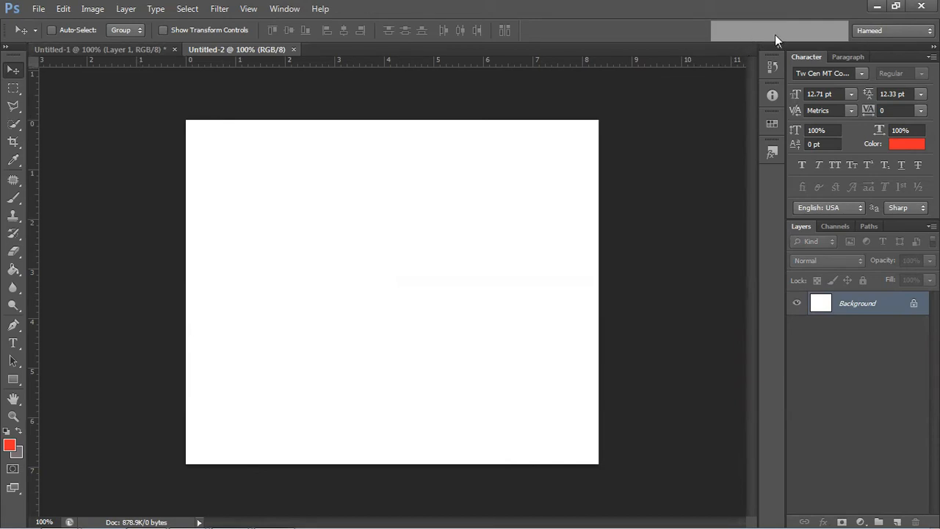
key(ctrl)
key(ctrl+Tab)
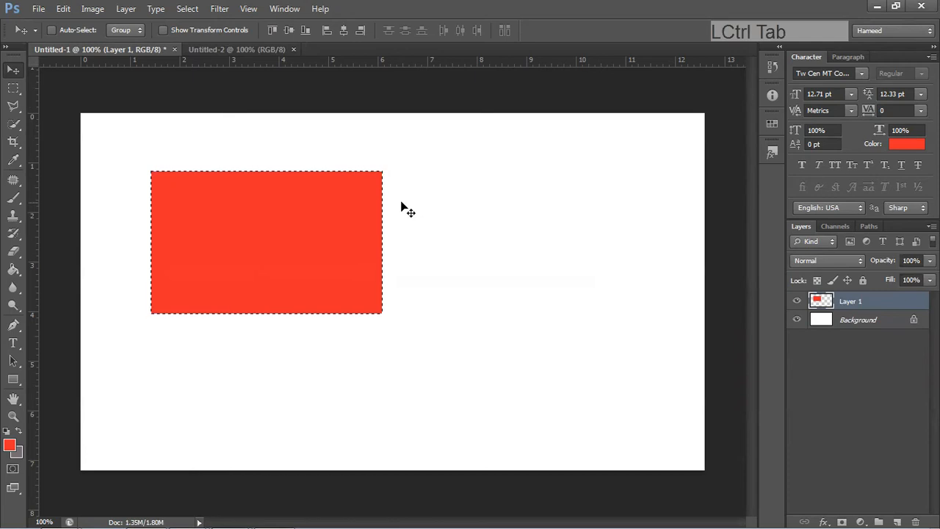
key(ctrl+Tab)
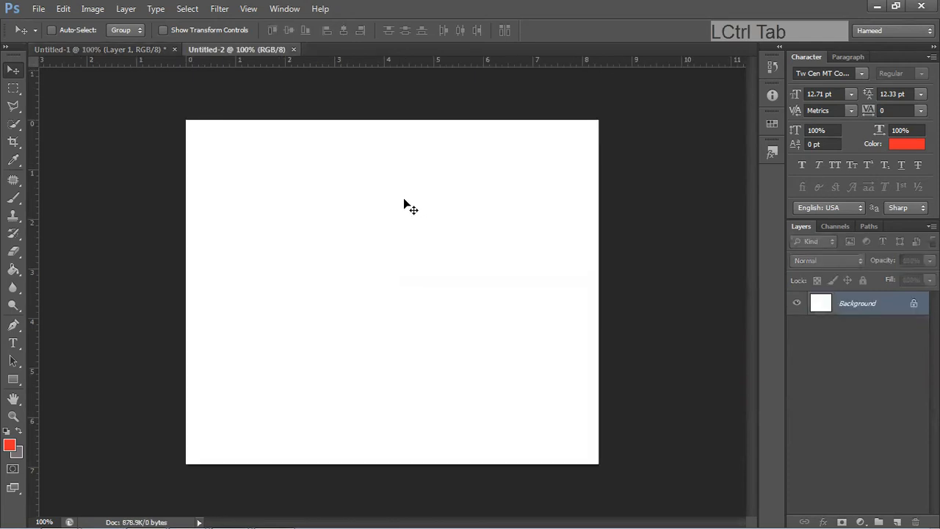
key(ctrl+Tab)
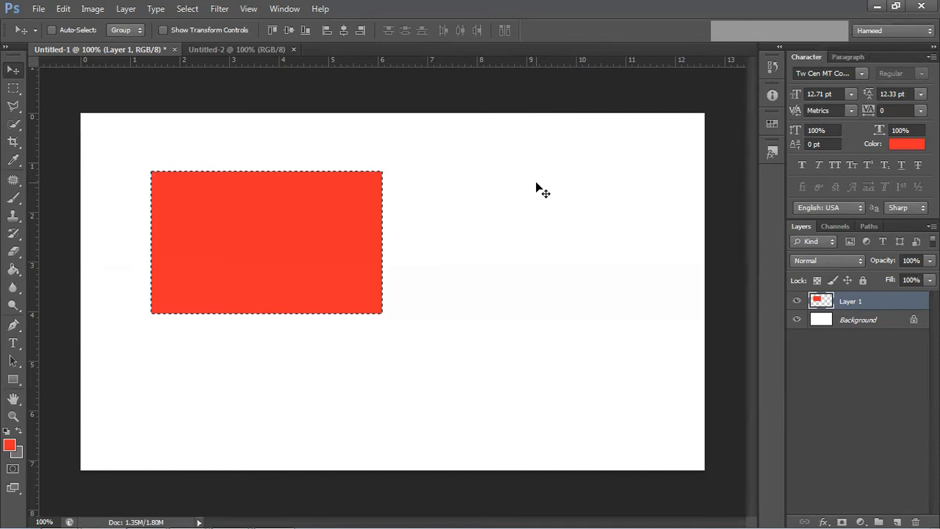
key(ctrl+d)
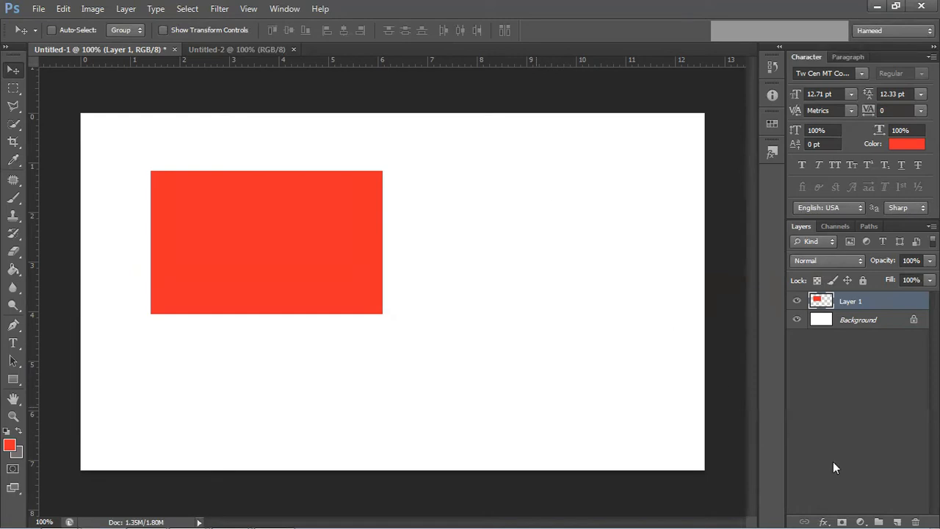
Add five empty layers above Layer 1 and delete all of them again
click(897, 512)
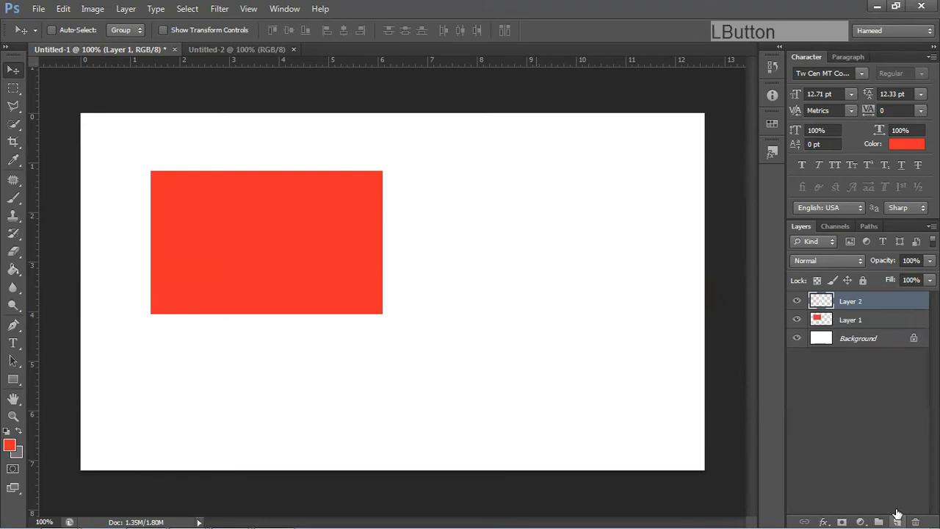
click(897, 512)
click(897, 512)
click(897, 512)
click(897, 513)
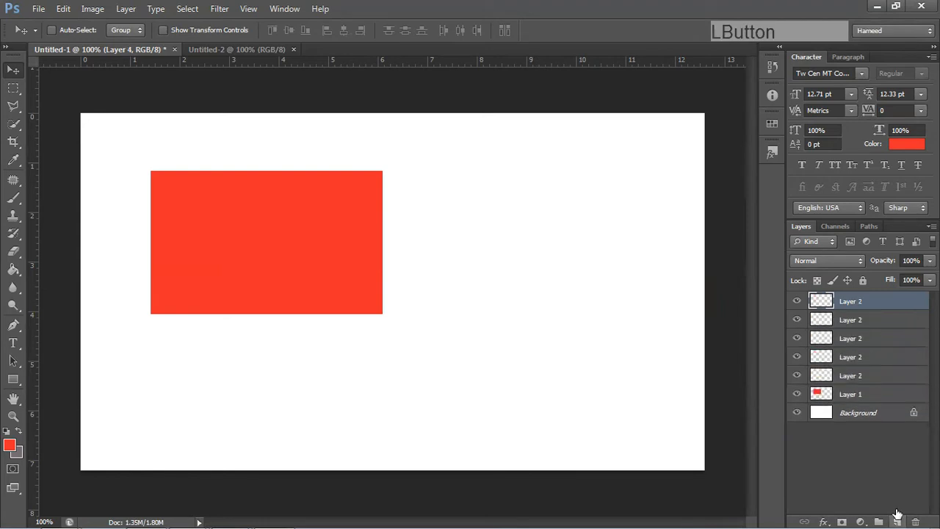
click(916, 514)
click(915, 514)
click(915, 514)
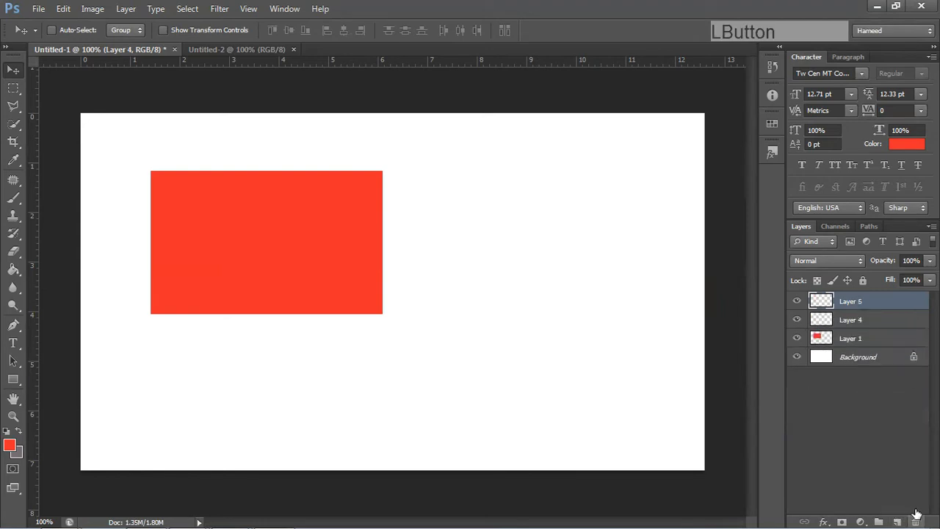
click(915, 514)
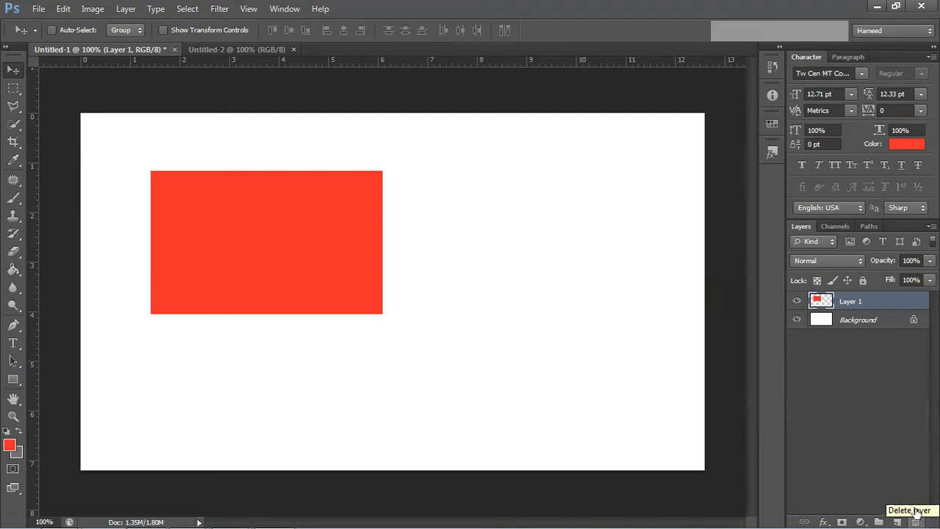
Fill an area about 4.6 × 4.1 inches overlapping the red rectangle with the grey background color, and move Layer 1 about 1.2 inches right, 0.4 down
click(14, 88)
drag(493, 168, 264, 369)
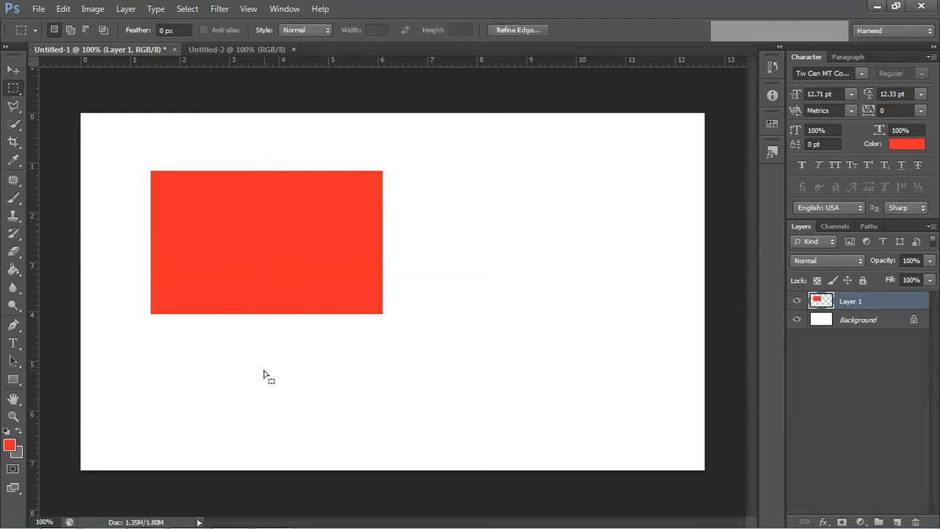
key(ctrl+BackSpace)
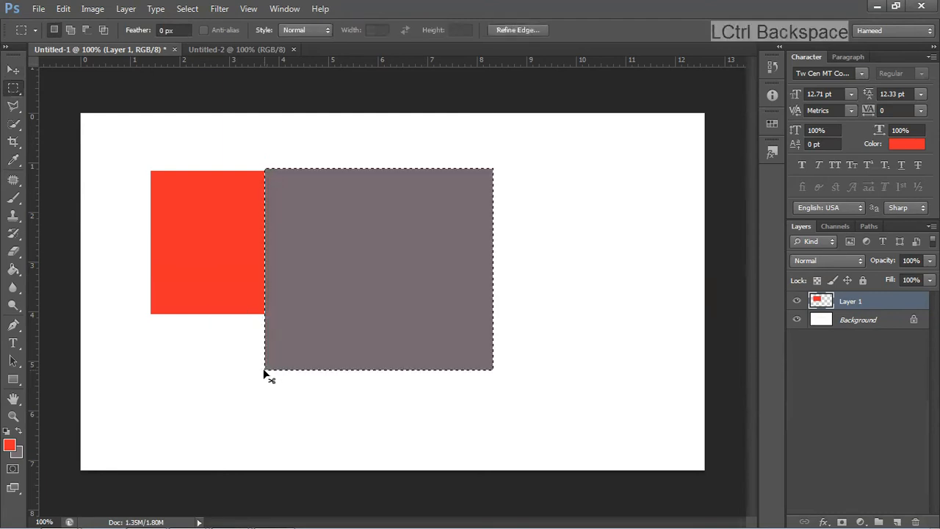
key(v)
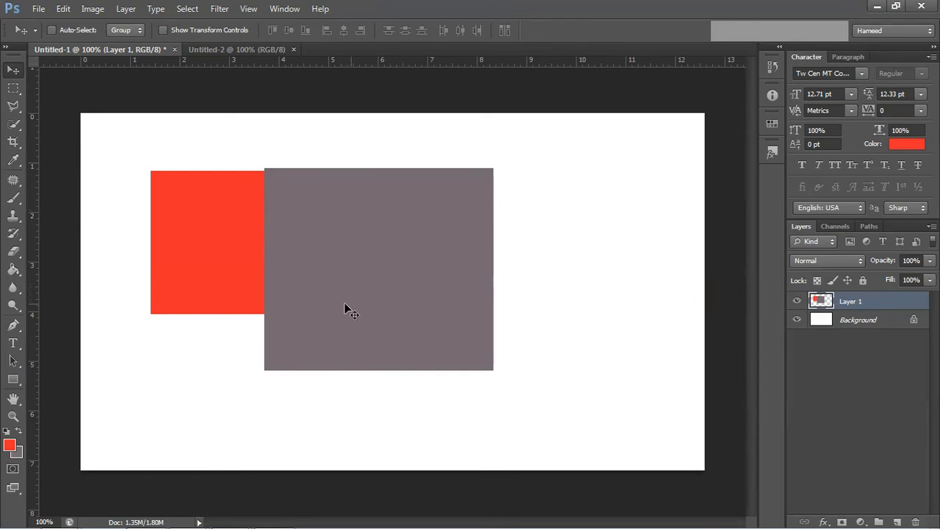
drag(338, 290, 385, 264)
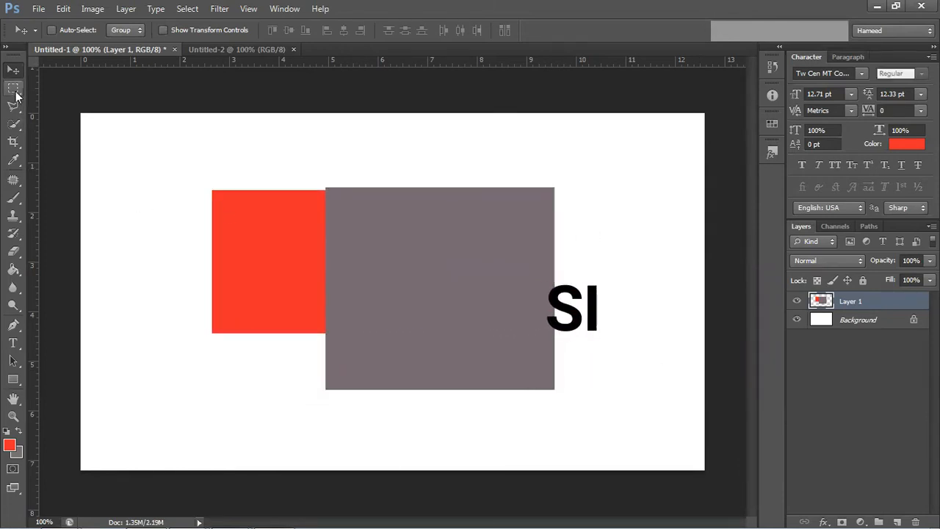
Draw a rectangular marquee about 8.3 × 4.7 inches around both shapes and tighten the selection to their edges with the Quick Selection tool
click(14, 88)
drag(169, 165, 578, 400)
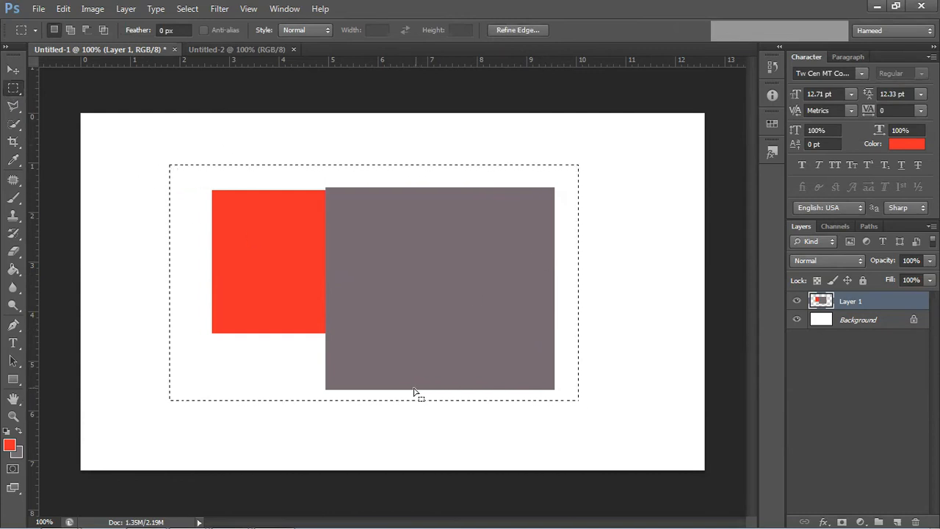
click(14, 107)
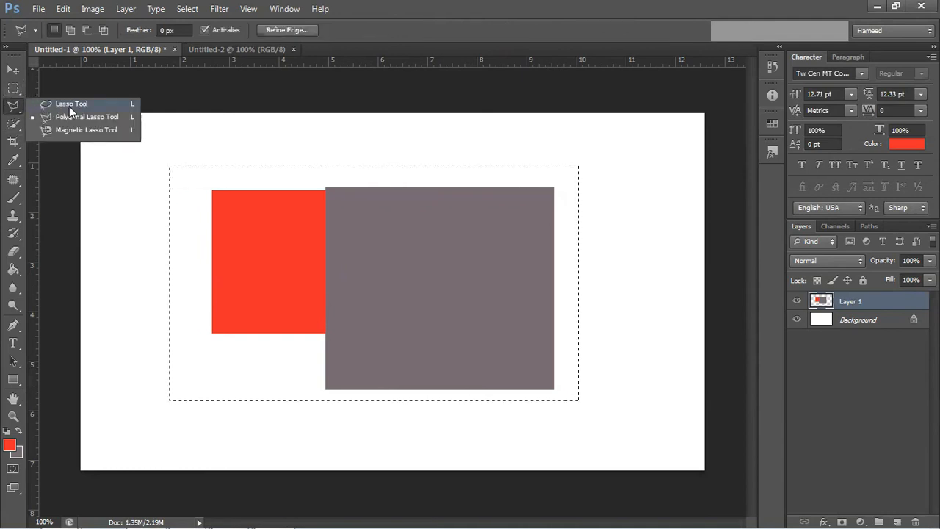
click(14, 126)
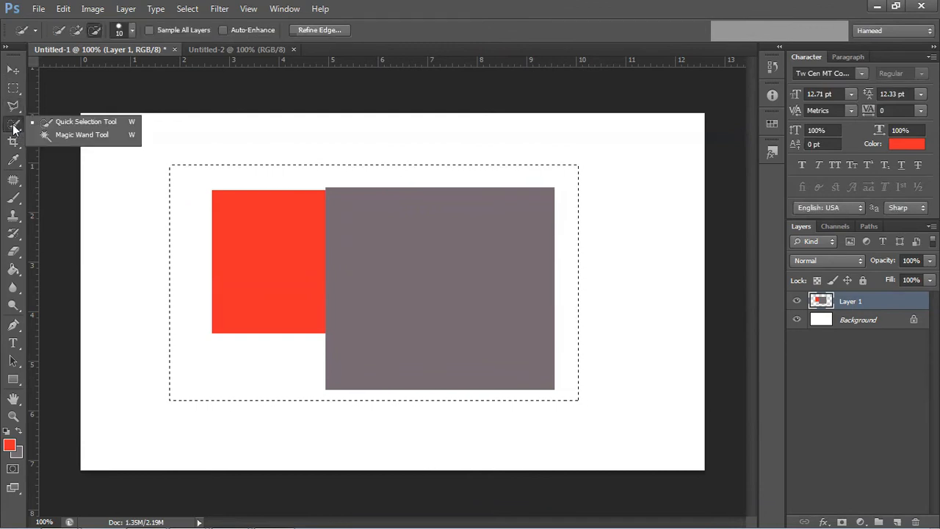
click(49, 122)
alt+click(339, 275)
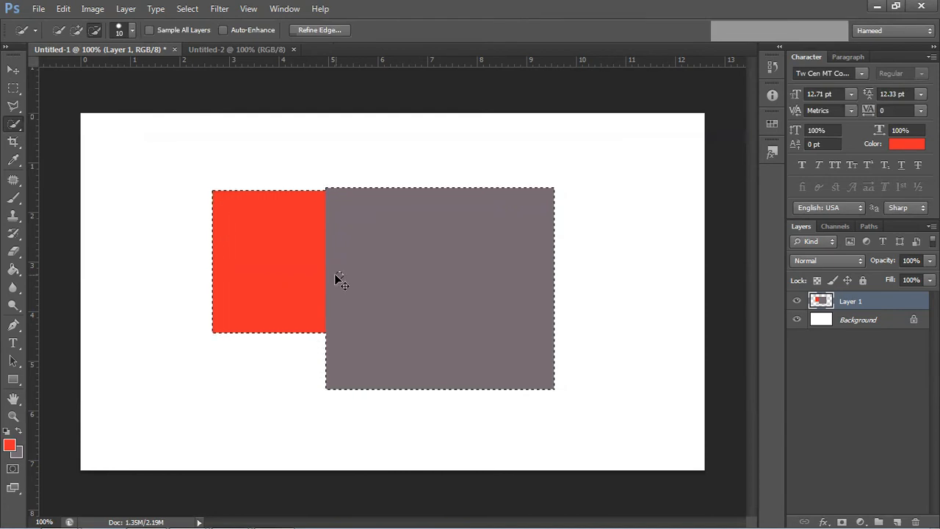
Clear the selection around both shapes and restore it
key(ctrl+d)
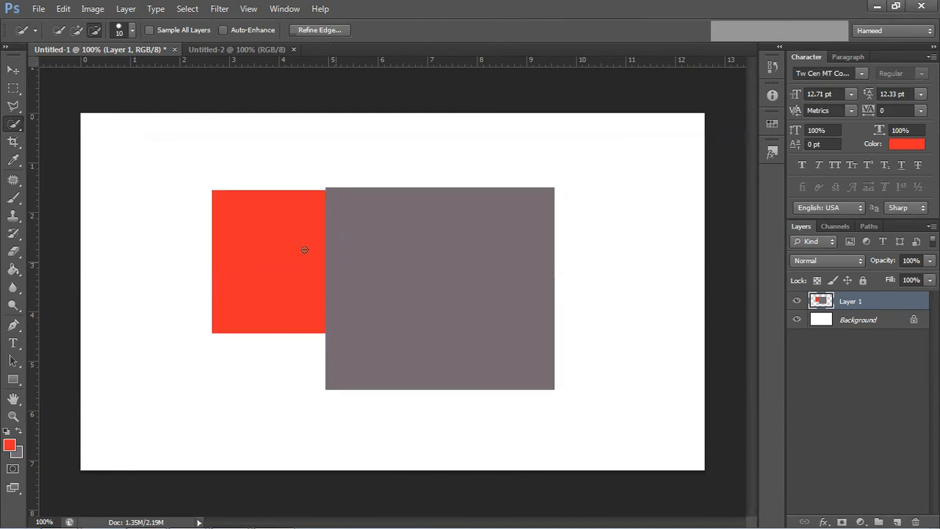
click(432, 278)
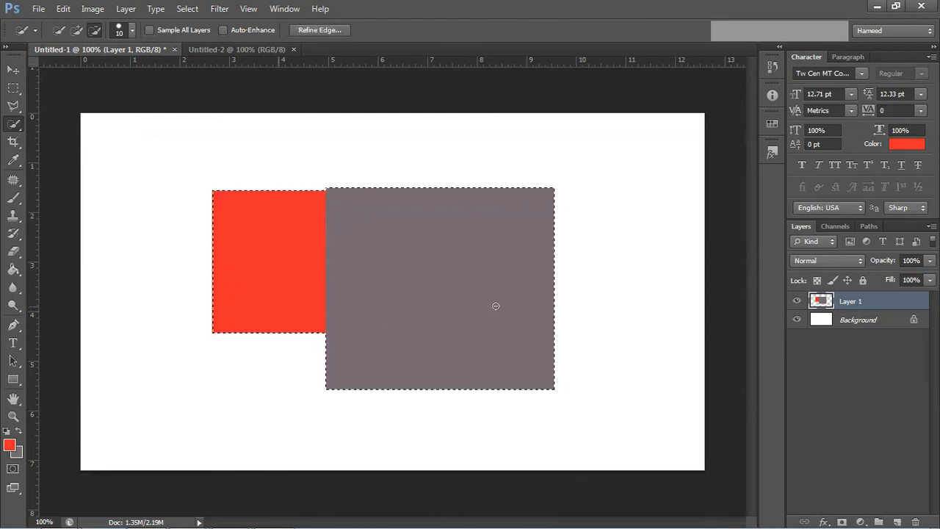
Draw a polygonal lasso selection about 9.5 × 5.2 inches around both shapes and shift its outline about 0.3 inches left
click(14, 108)
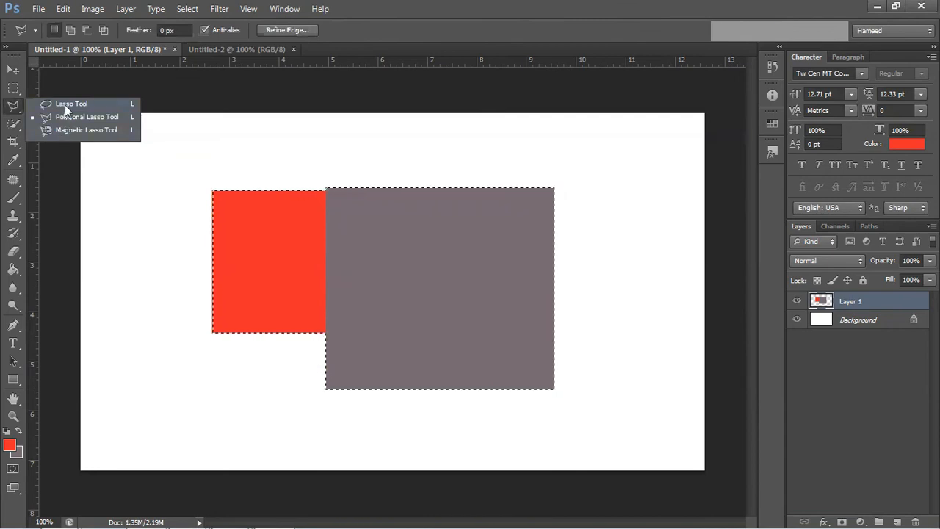
click(67, 116)
click(188, 189)
click(293, 159)
click(482, 156)
click(628, 169)
click(616, 339)
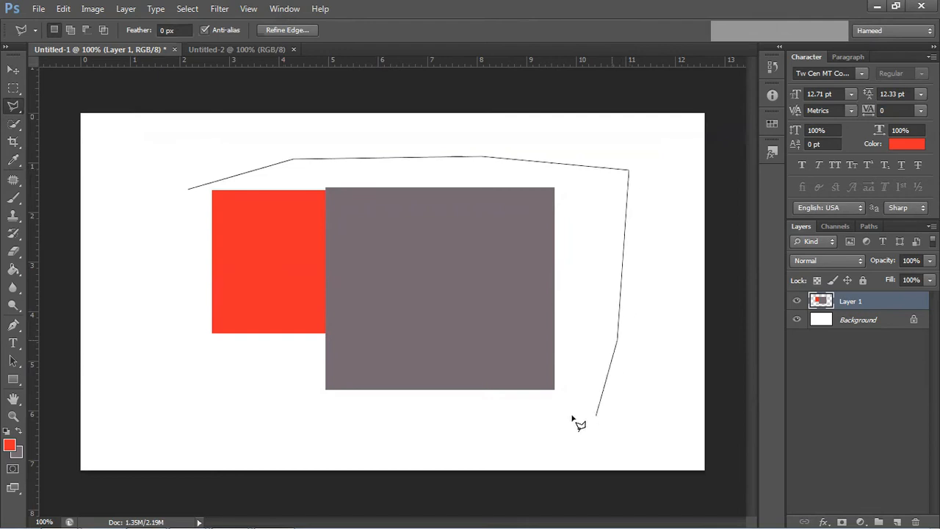
click(570, 415)
click(240, 403)
click(157, 340)
click(168, 233)
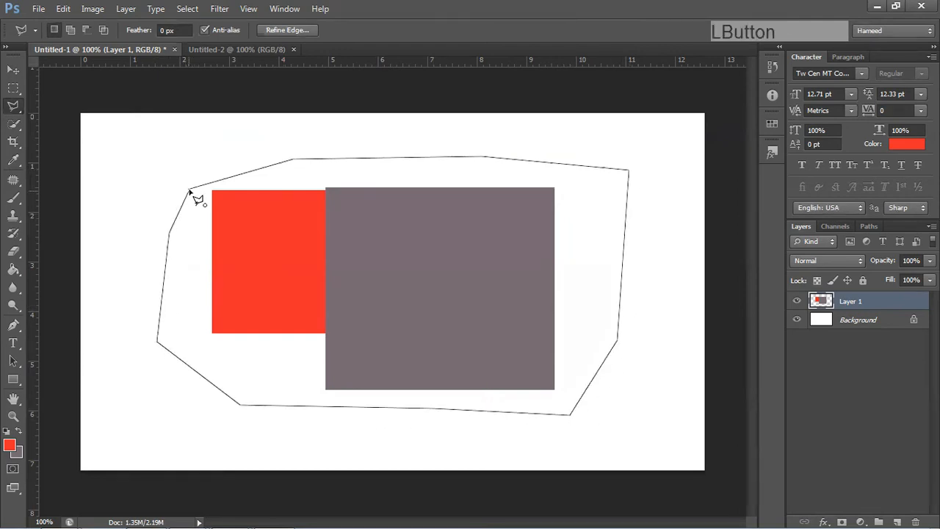
click(189, 190)
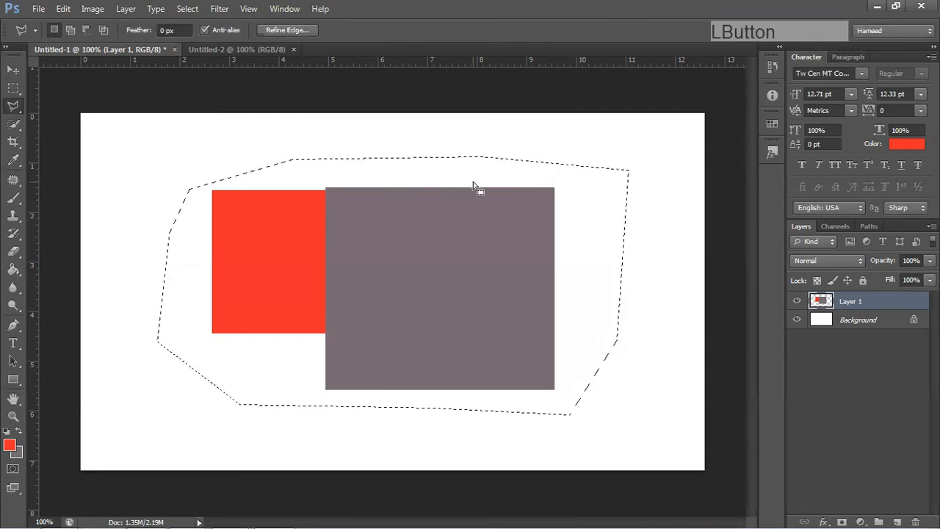
drag(480, 309, 420, 279)
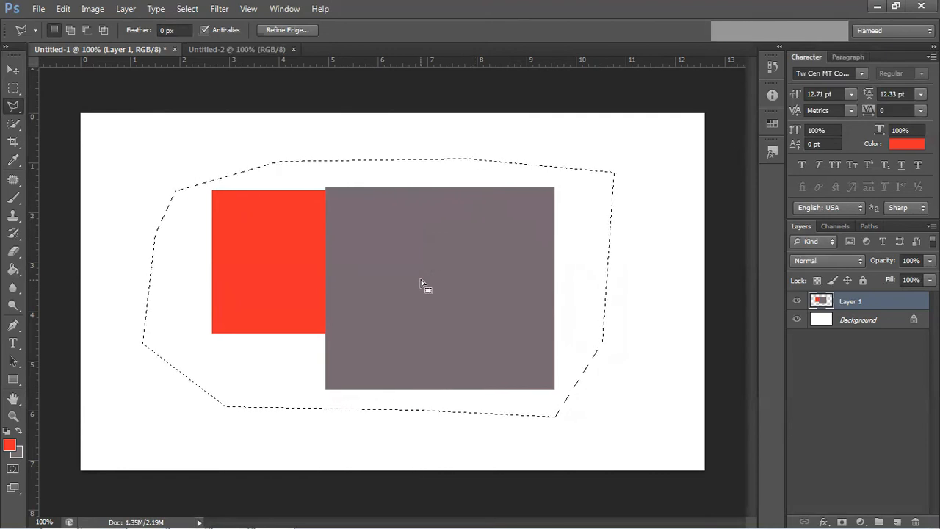
Try rotating the selected area with Free Transform, and move Layer 1 about 0.4 inches right and 0.1 inches down
key(ctrl+t)
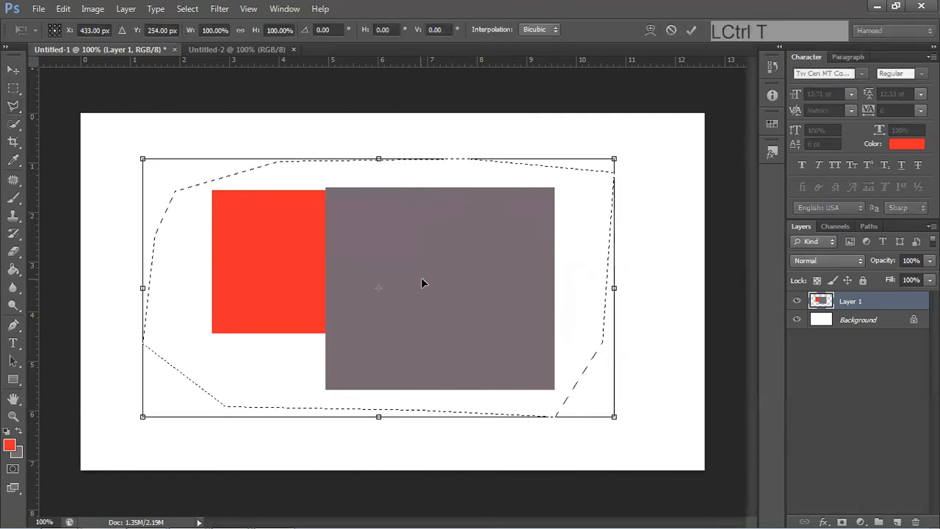
drag(623, 428, 636, 395)
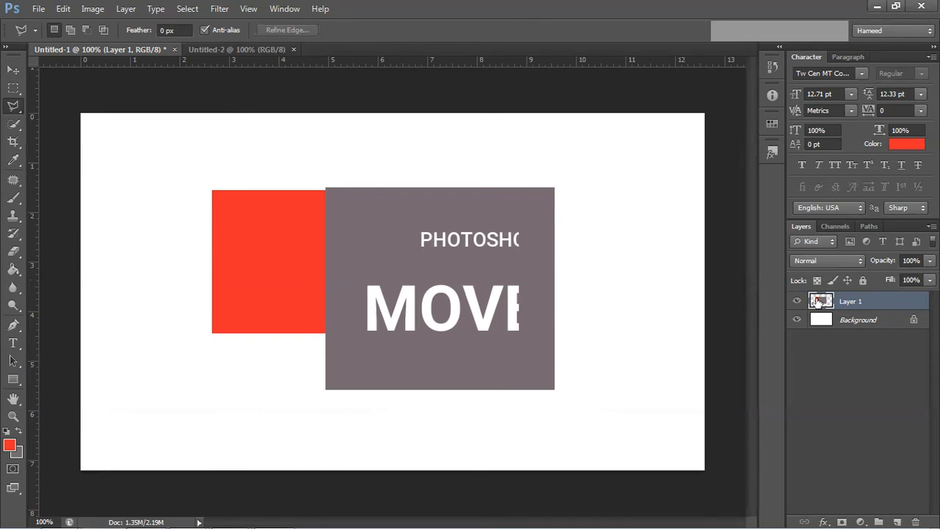
click(5, 86)
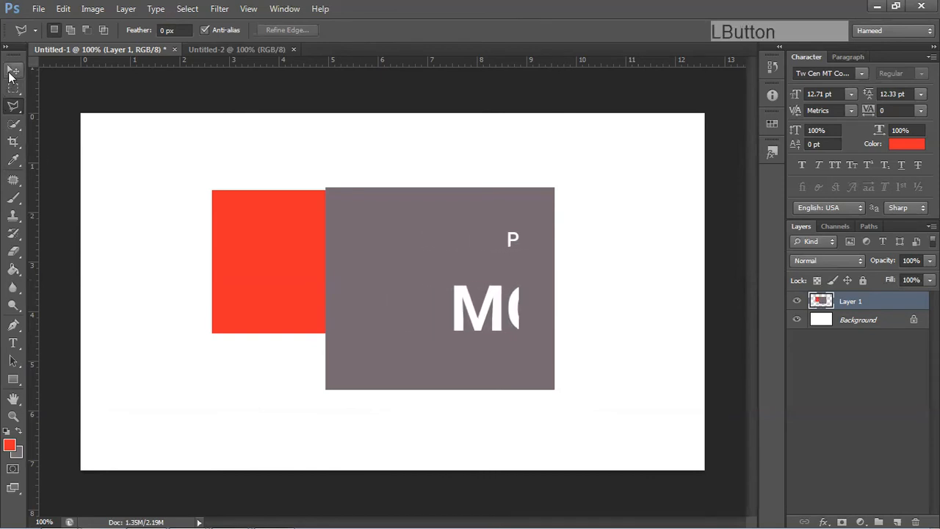
click(10, 72)
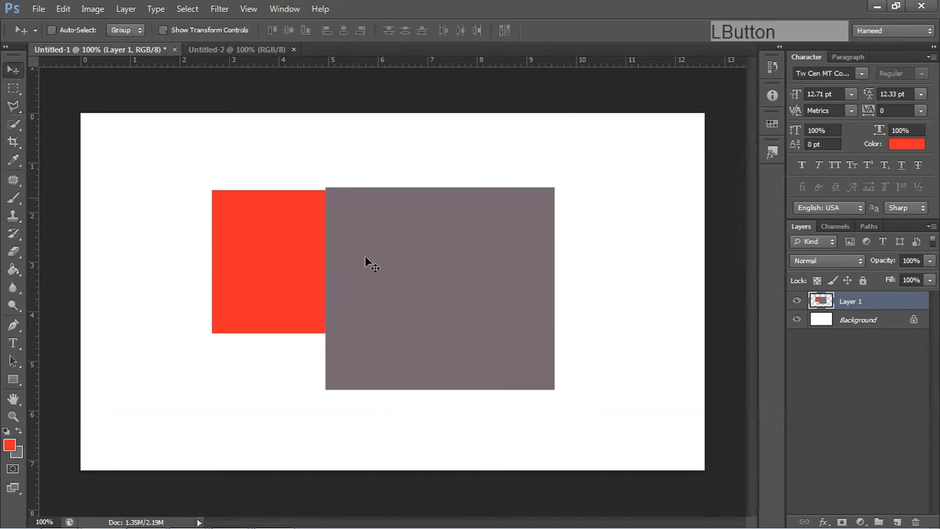
drag(447, 289, 470, 294)
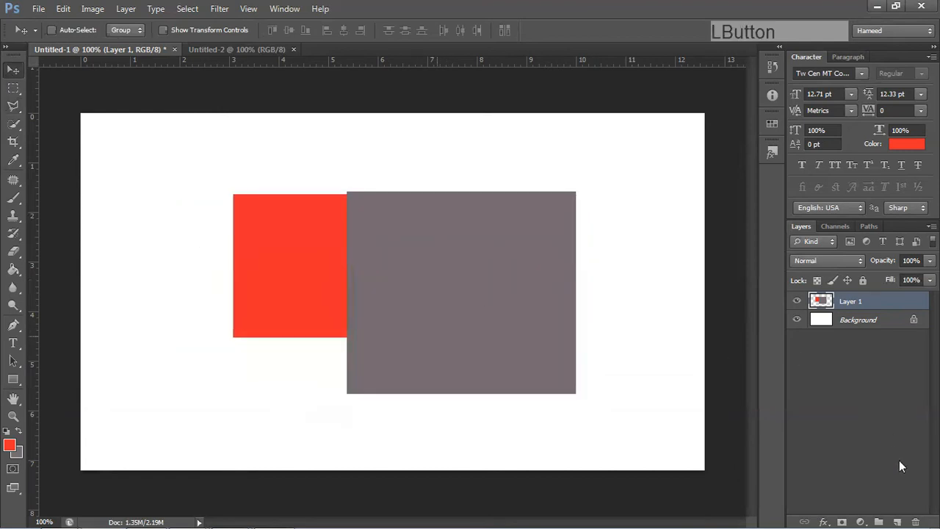
Add an empty layer above Layer 1 and try to move the shapes while the empty layer is active
click(897, 522)
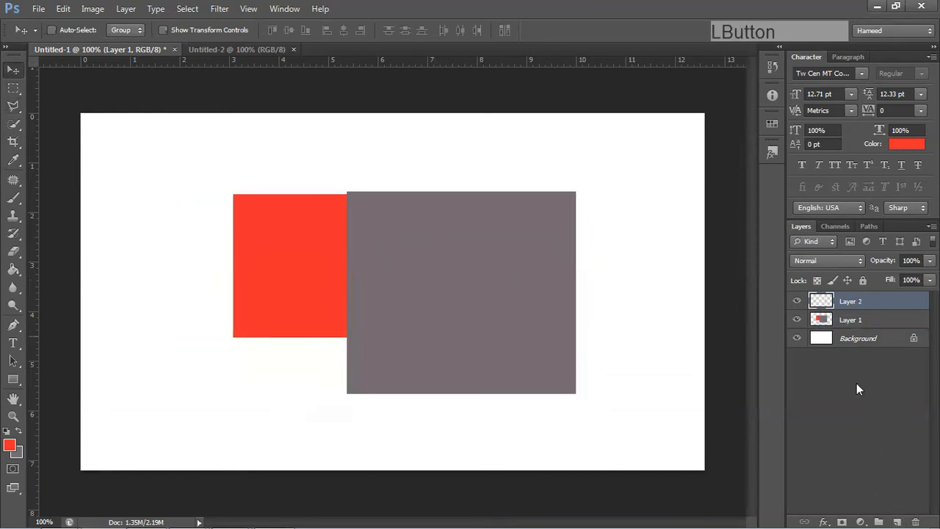
click(830, 304)
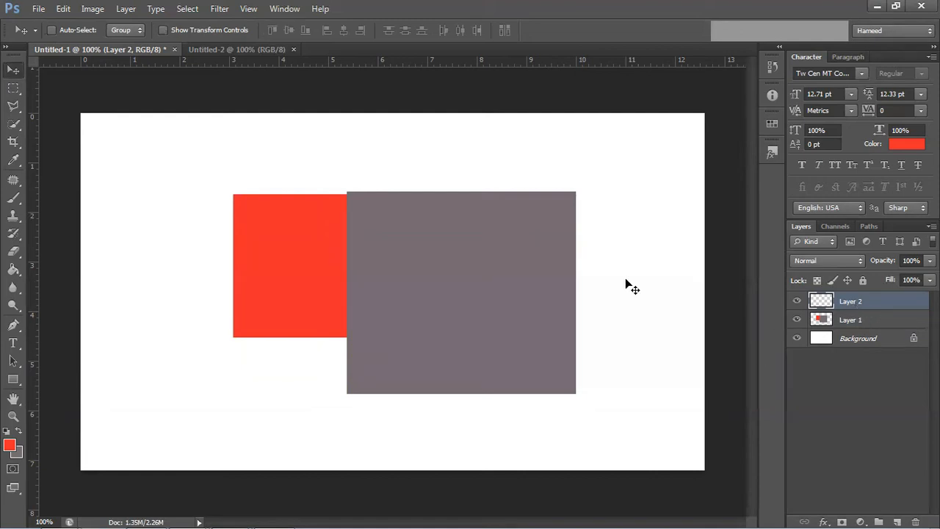
drag(436, 261, 369, 301)
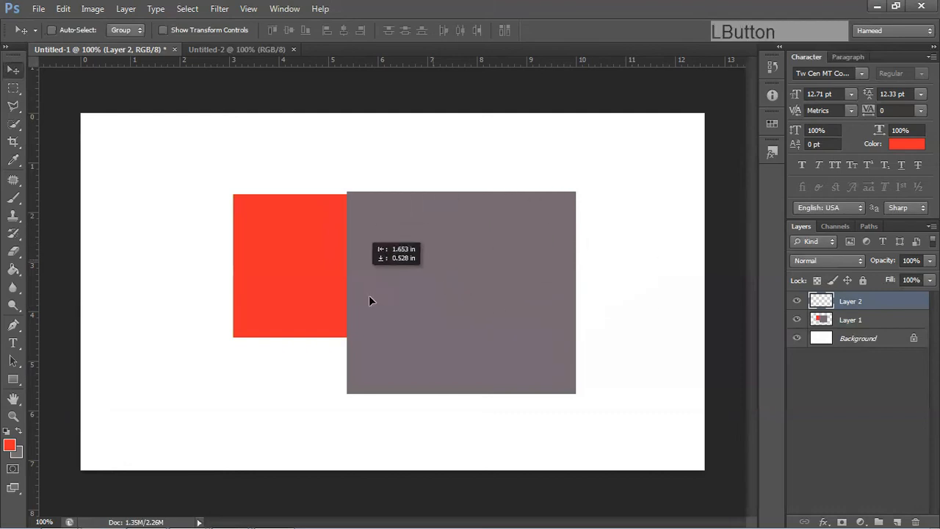
drag(175, 262, 358, 299)
drag(468, 267, 480, 329)
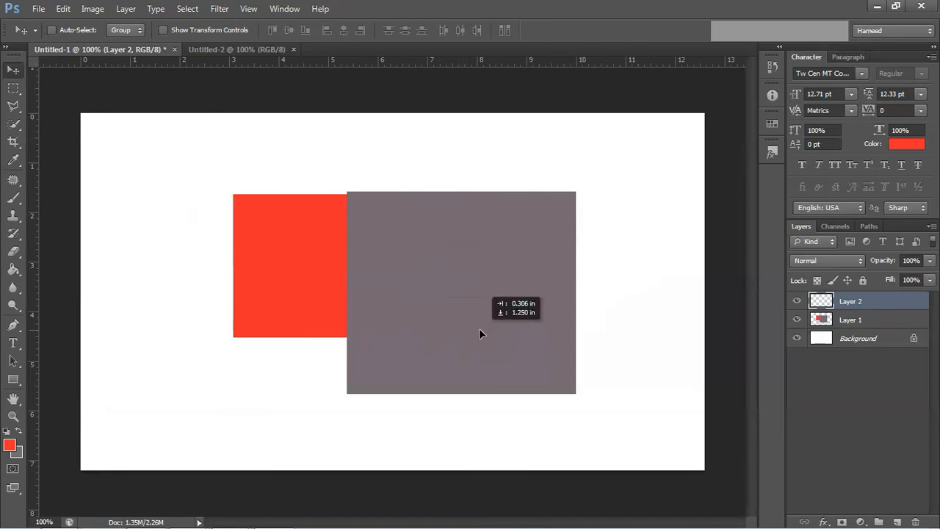
Make Layer 1 active and move its red and grey shapes about 0.5 inches left
click(821, 321)
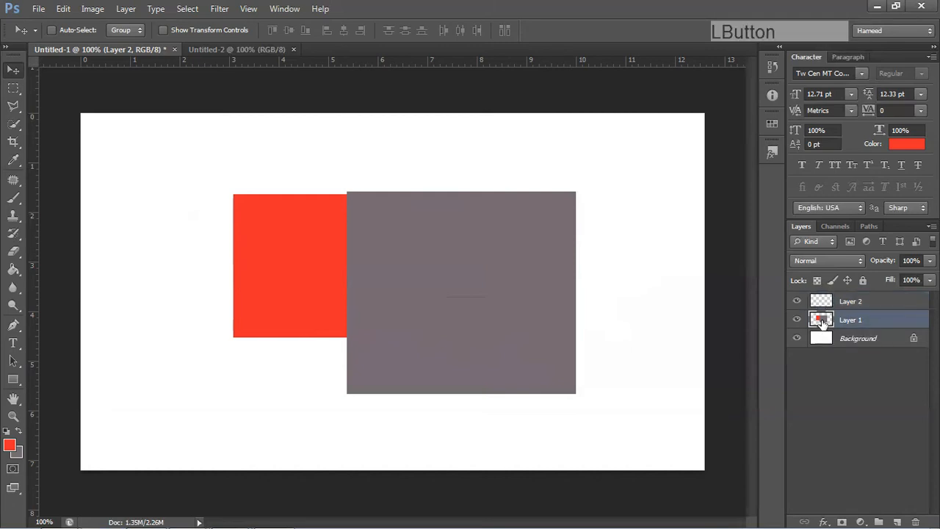
drag(478, 310, 427, 279)
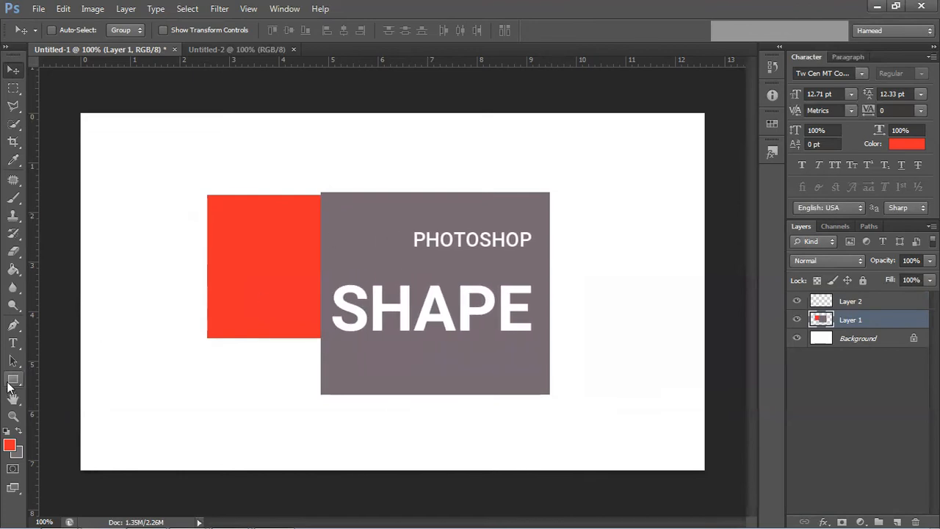
Hide Layer 1 and draw a red 396 × 287 px rectangle shape with a 6.84 pt black stroke on Layer 2
click(9, 383)
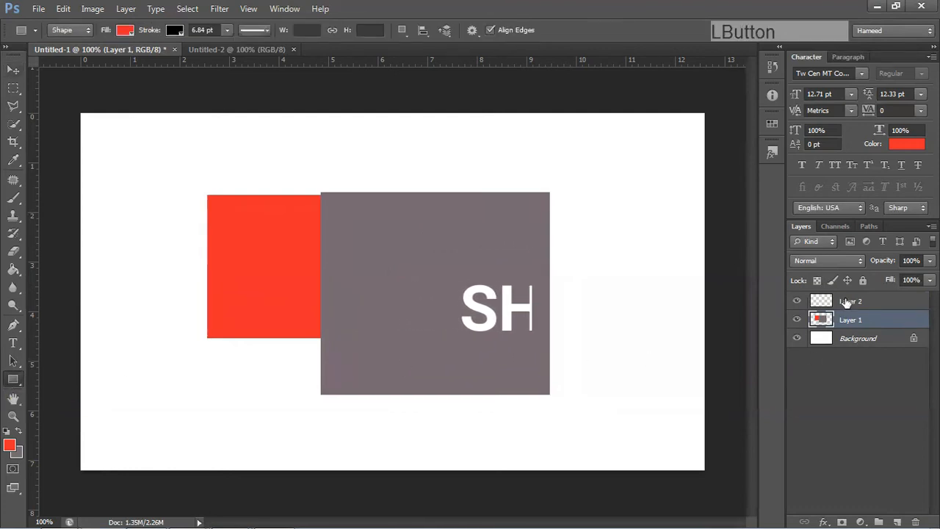
click(814, 302)
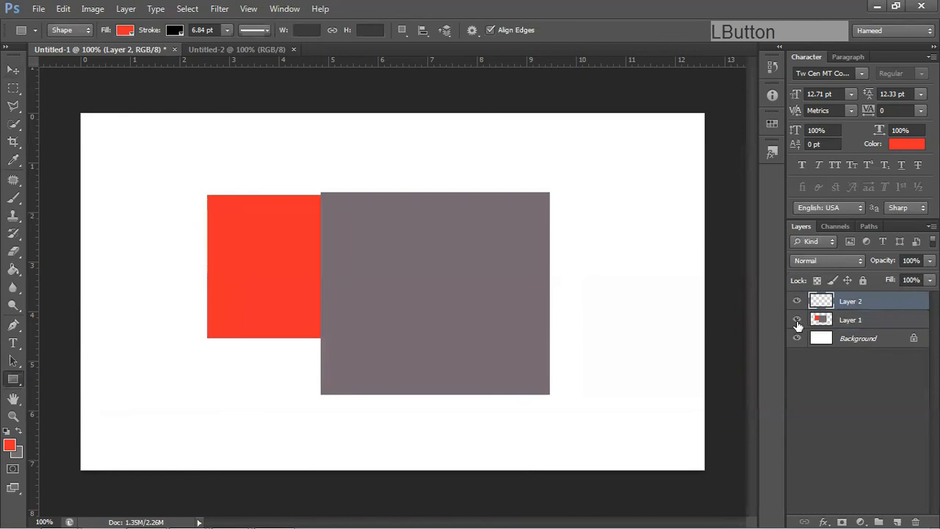
click(797, 321)
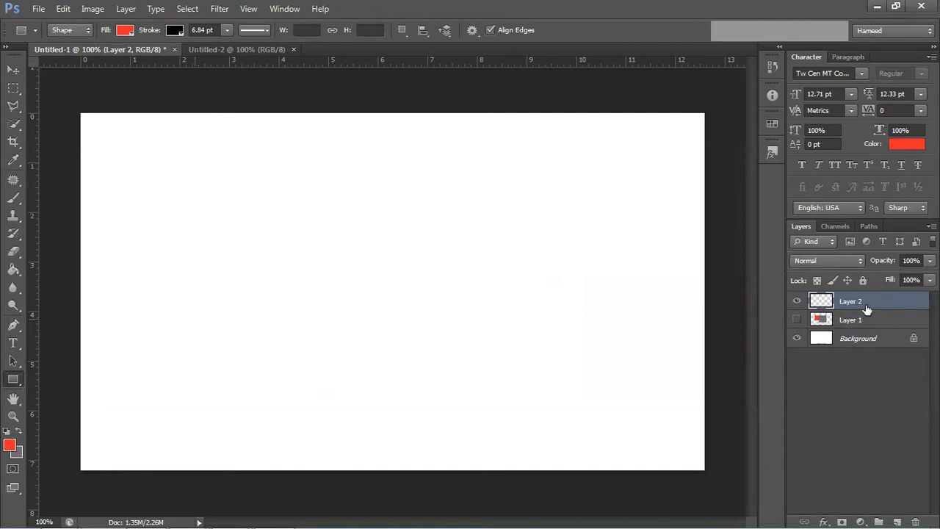
drag(236, 197, 506, 392)
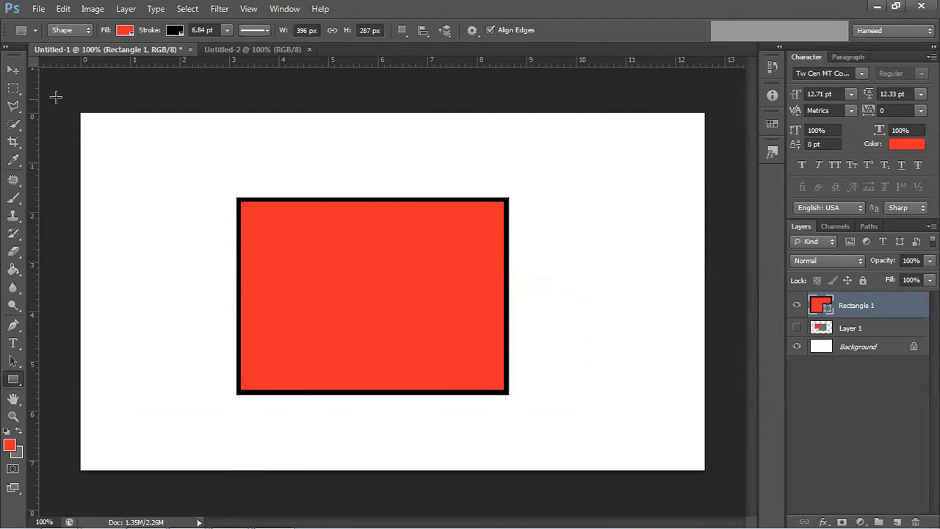
Resize the black-outlined rectangle to about 2 × 4.3 inches with Free Transform
click(13, 70)
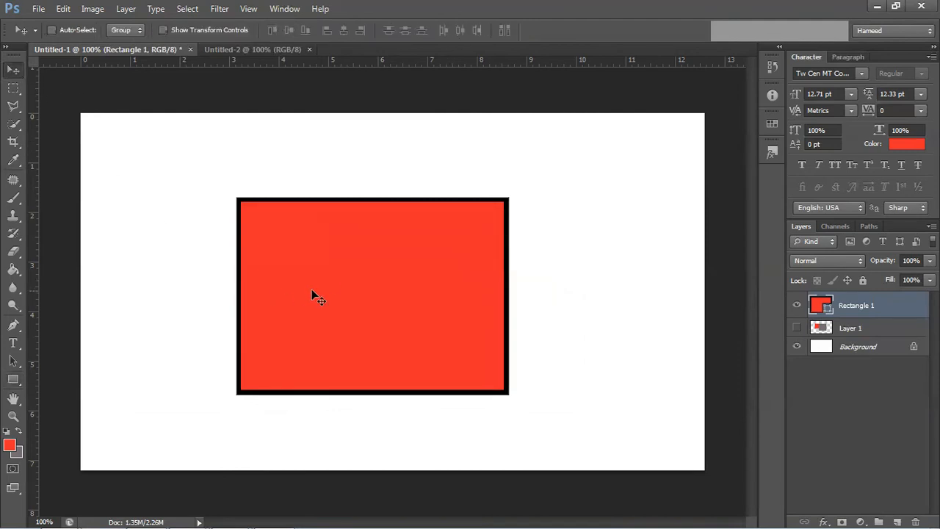
click(63, 9)
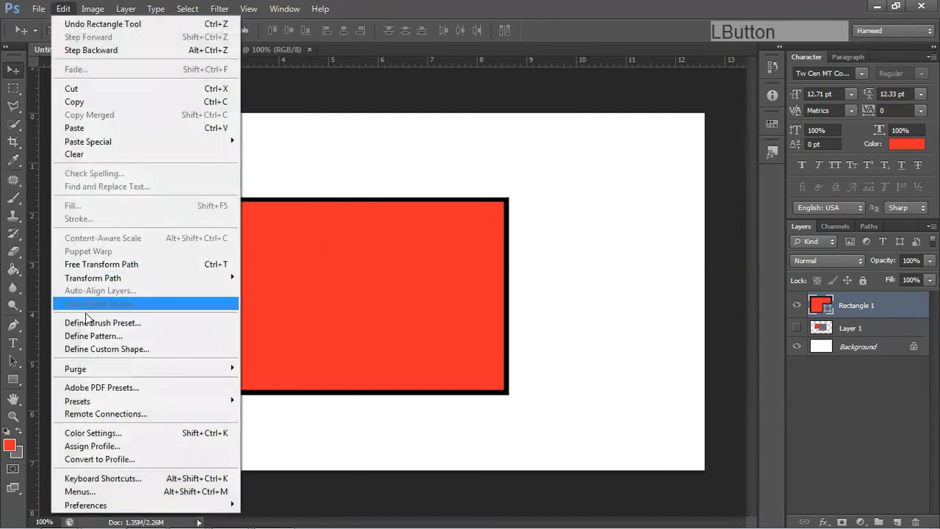
click(130, 266)
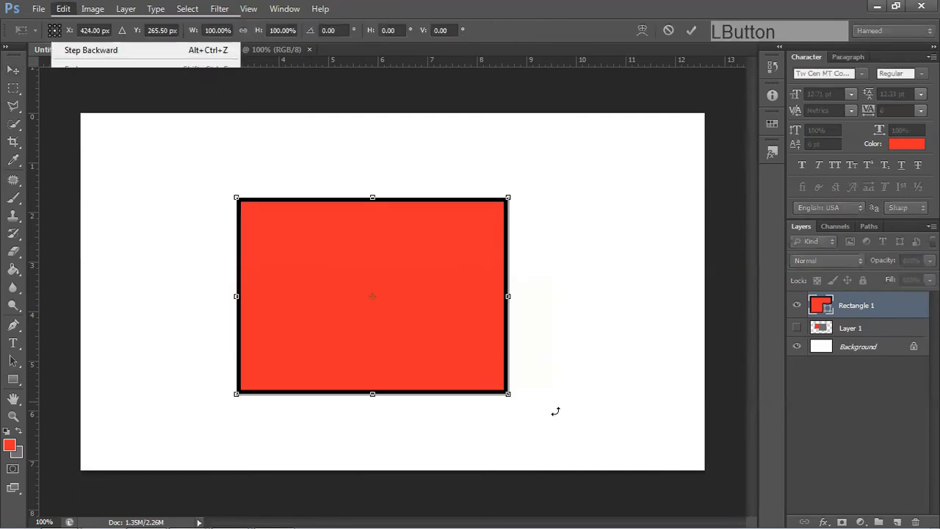
drag(507, 393, 370, 319)
drag(371, 258, 651, 259)
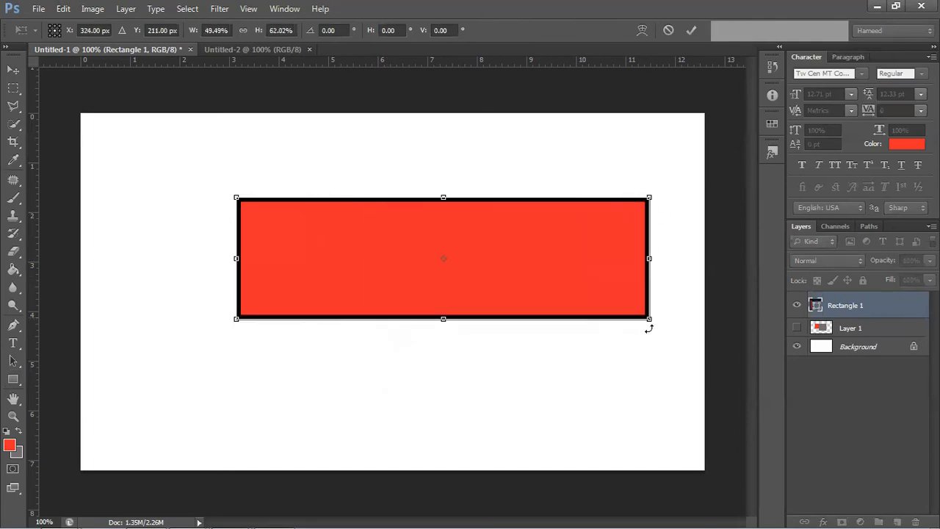
drag(439, 320, 443, 414)
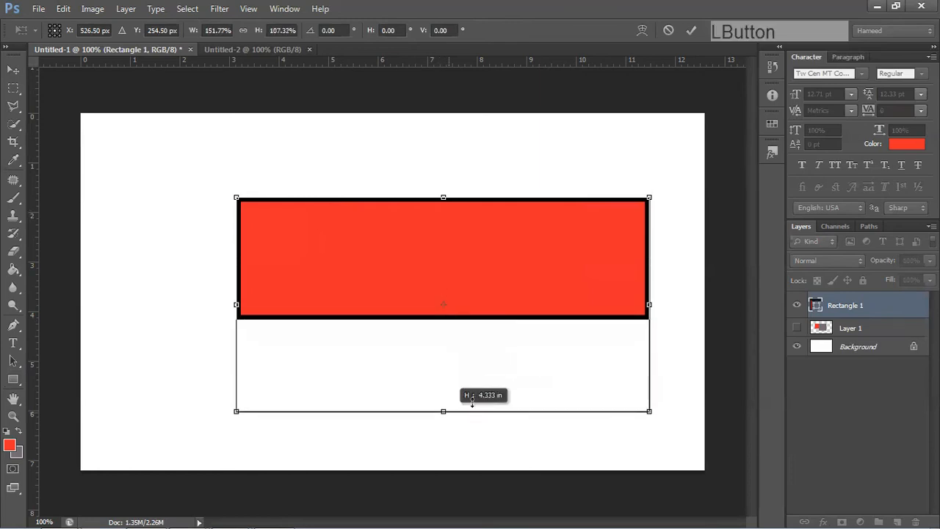
drag(621, 304, 335, 304)
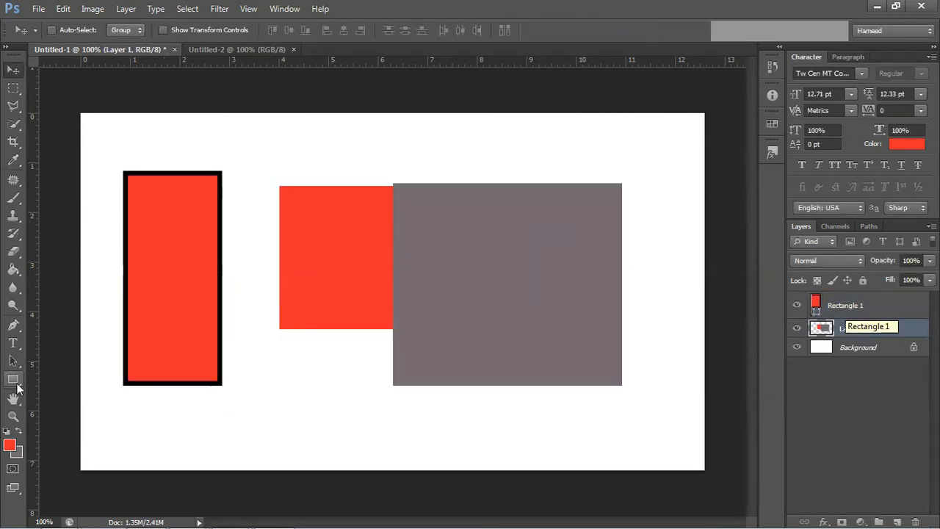
Draw a shield custom shape of 119 × 130 px below the red square, with red fill and a 6.84 pt black stroke
click(14, 379)
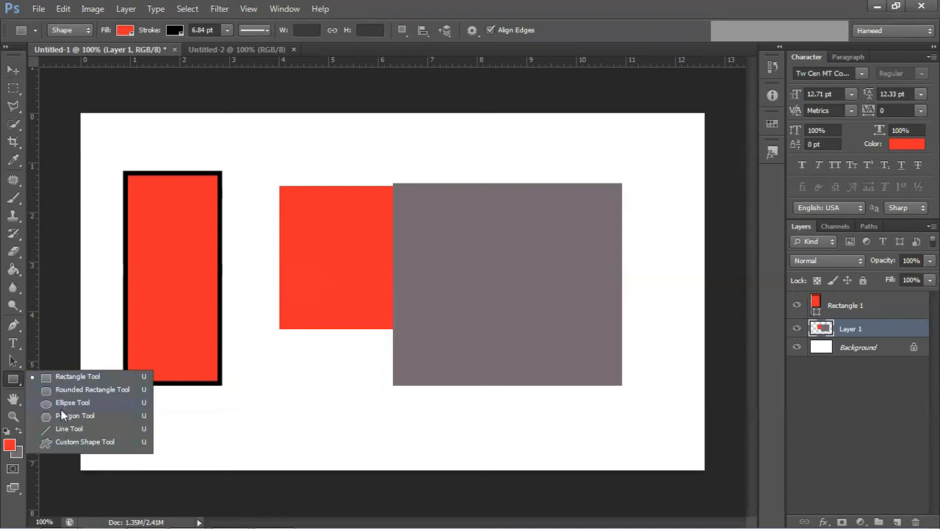
click(64, 447)
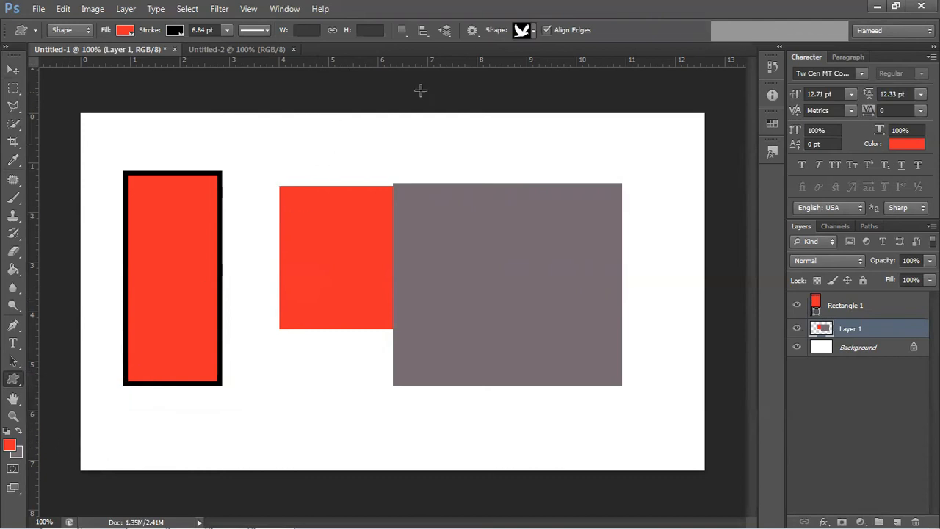
click(535, 30)
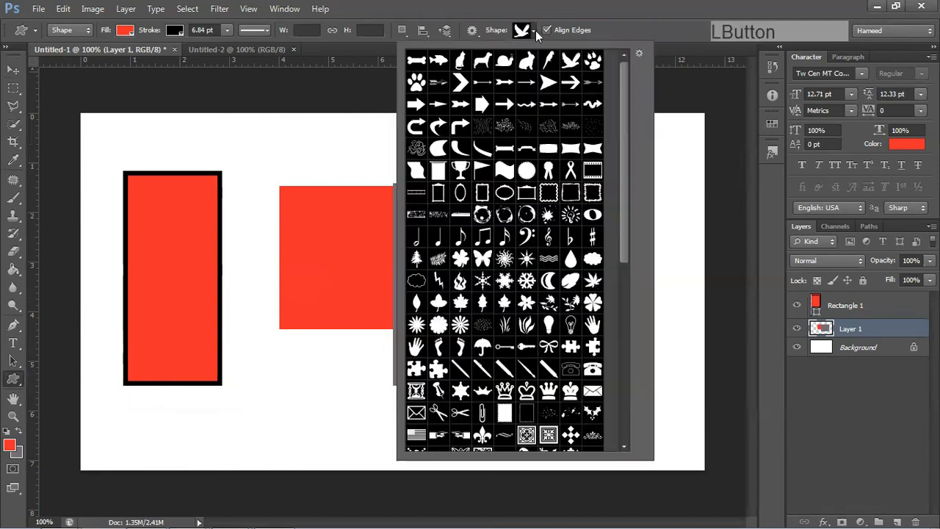
drag(625, 97, 619, 330)
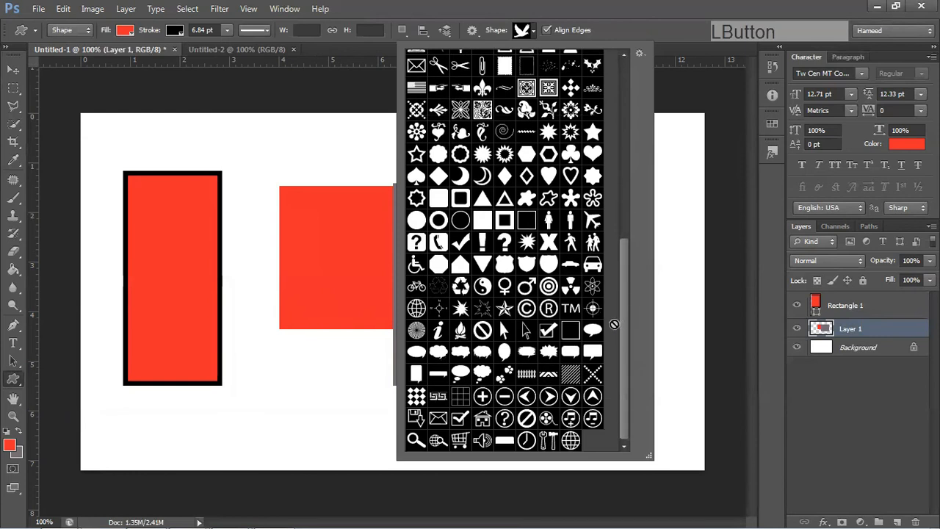
drag(286, 352, 368, 439)
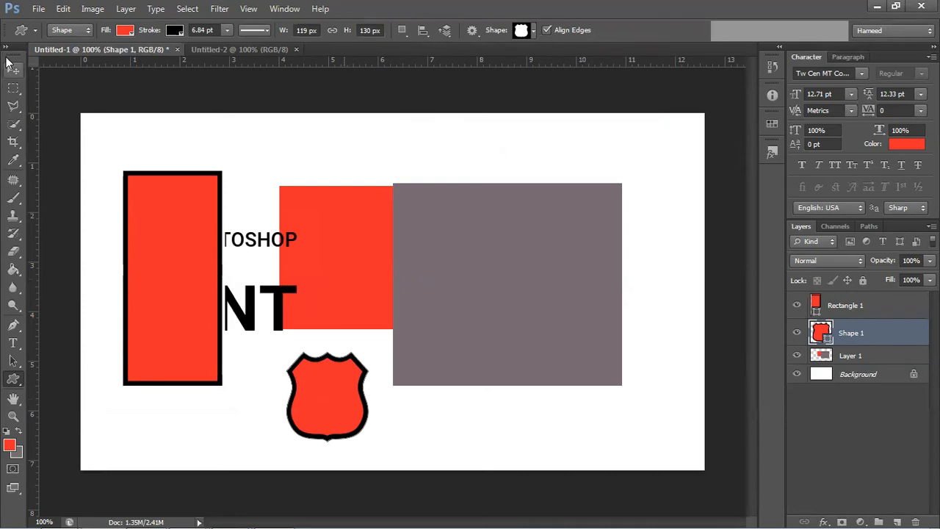
Switch to the Move tool and make Layer 1 the active layer
key(v)
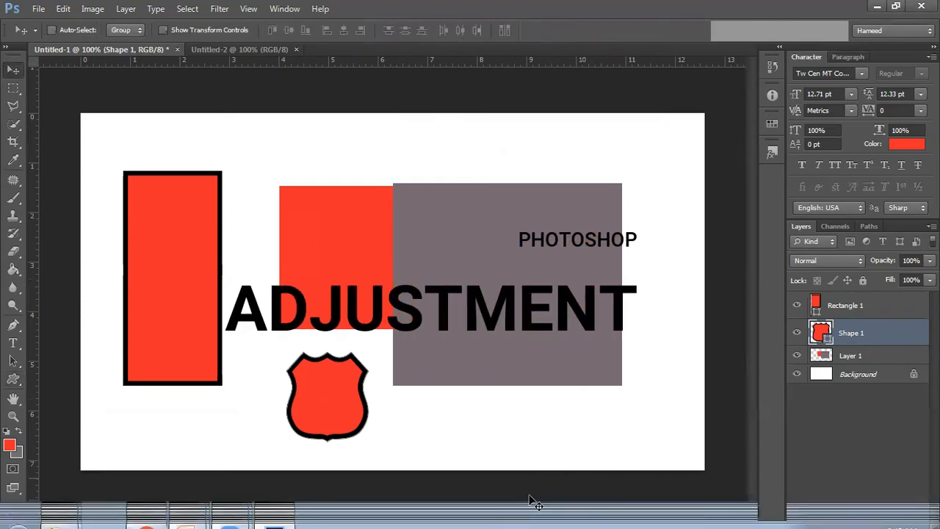
click(676, 468)
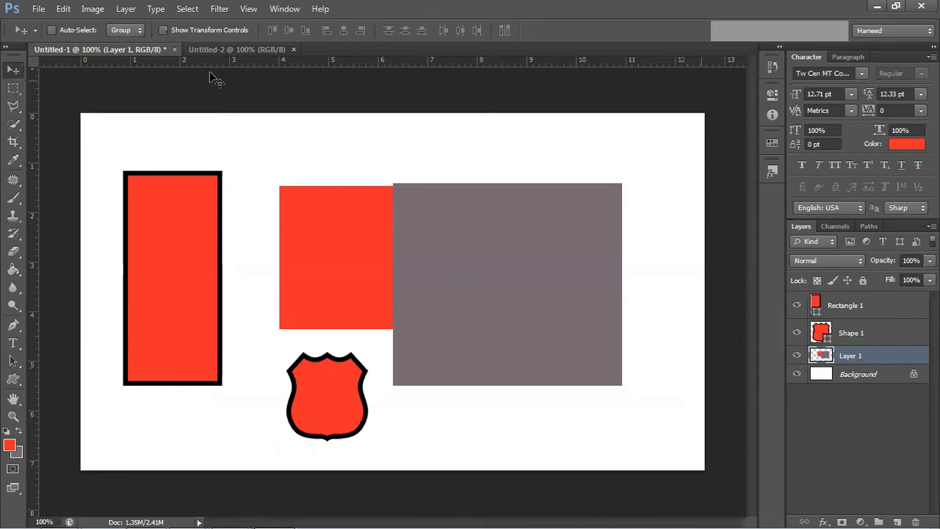
Add a Brightness/Contrast adjustment layer directly above Layer 1, keeping the default name, Normal mode and 100% opacity
click(126, 10)
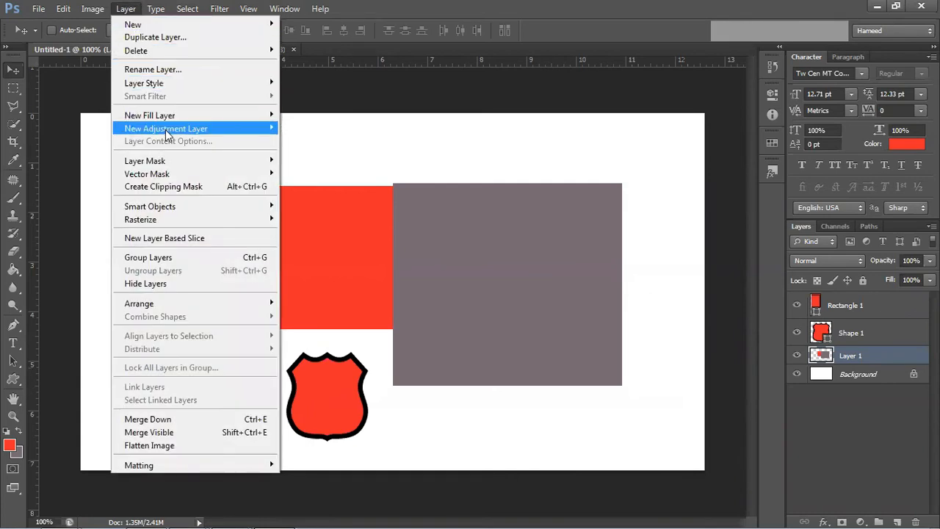
mouse_move(166, 135)
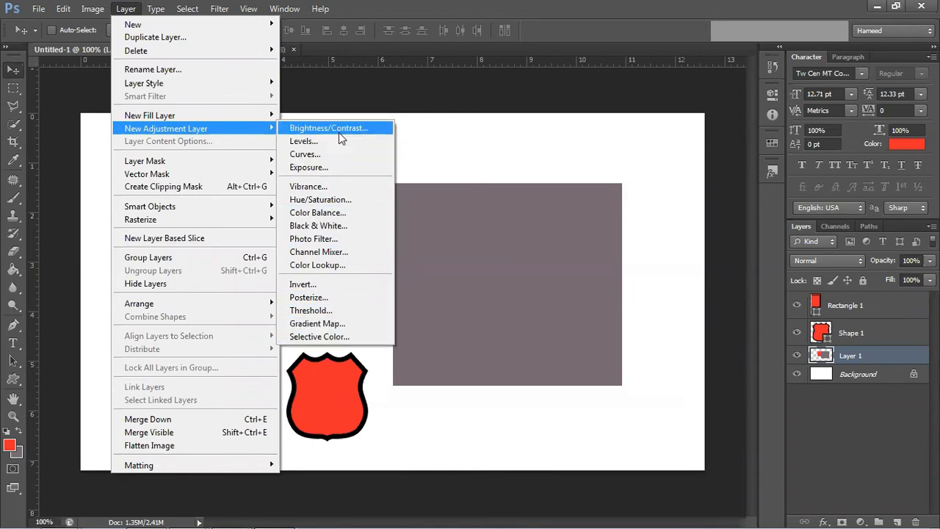
click(300, 129)
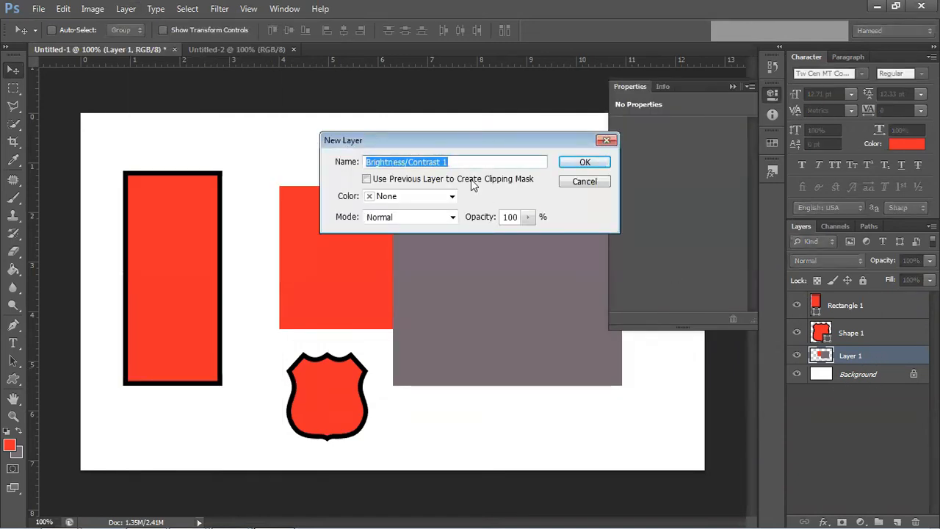
click(575, 165)
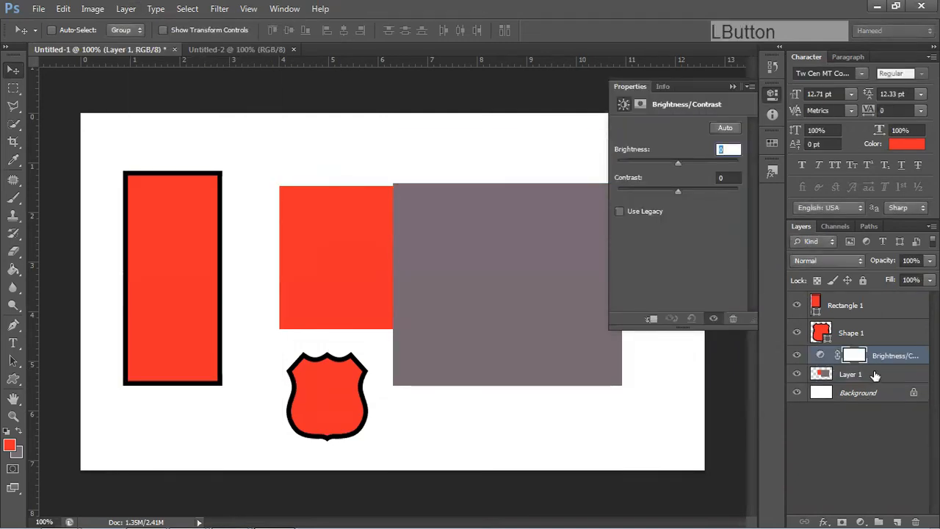
key(d)
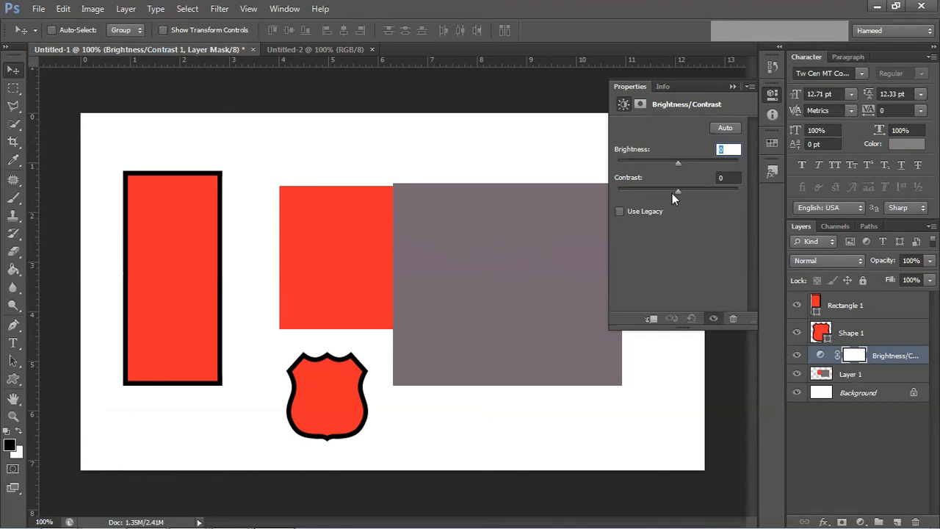
Try a contrast of about -28, brightness -78 and Auto correction on the Brightness/Contrast layer, and delete the adjustment
drag(678, 192, 642, 191)
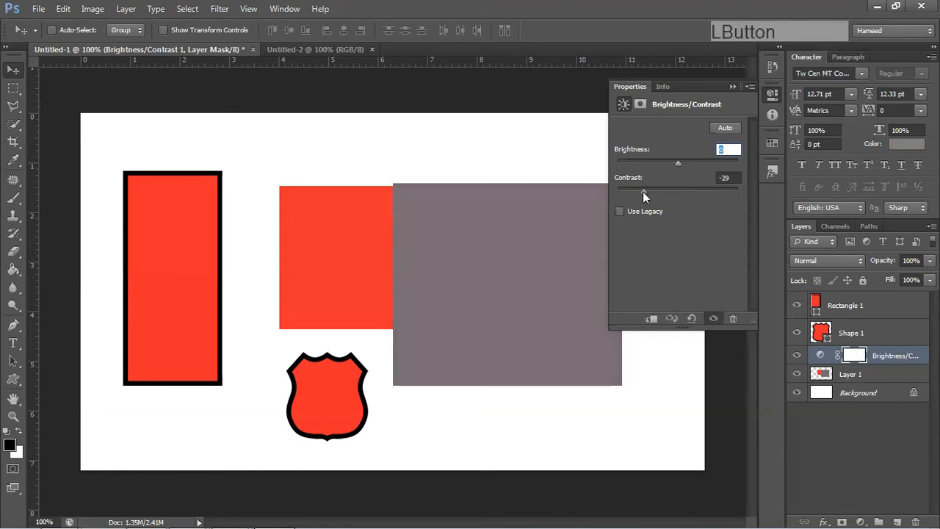
drag(676, 165, 692, 193)
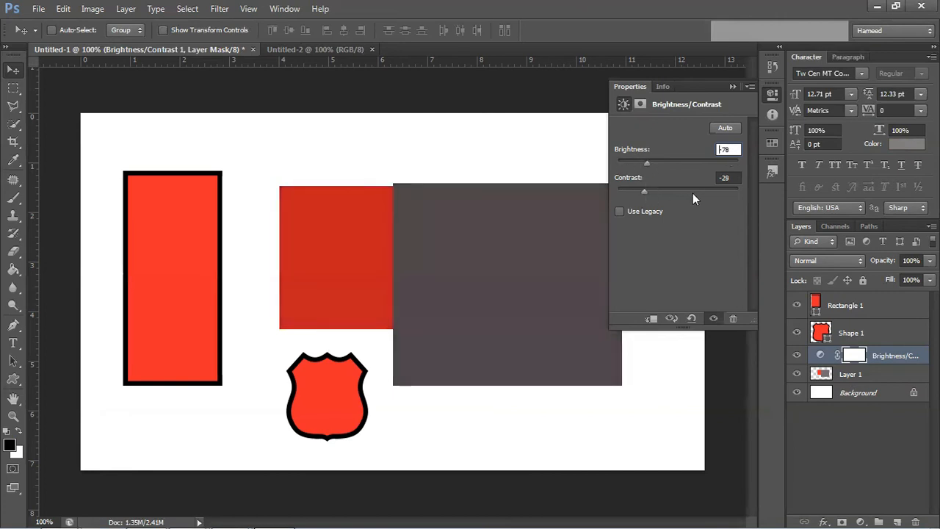
click(723, 129)
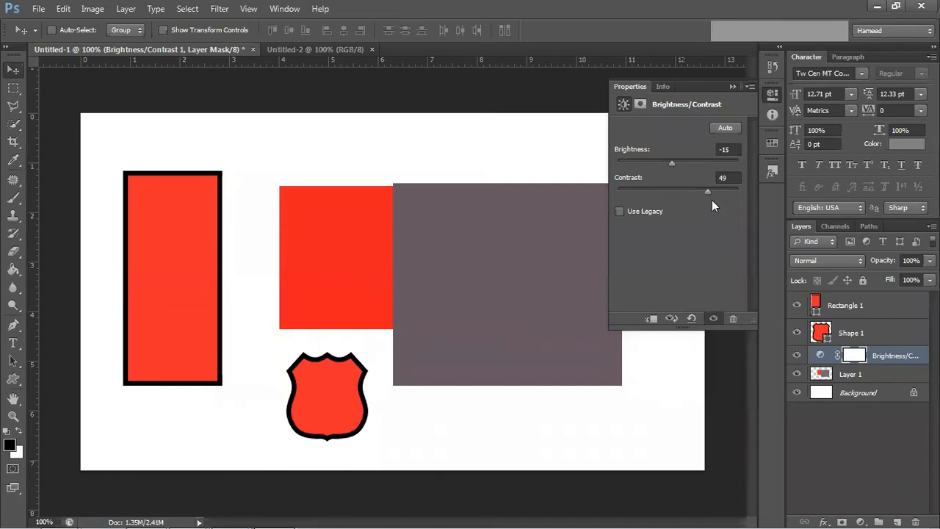
click(734, 318)
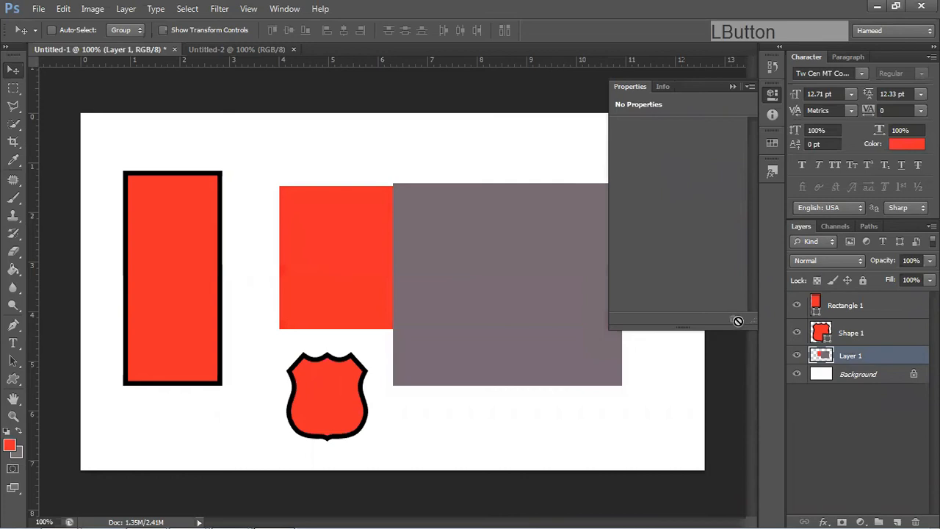
click(730, 86)
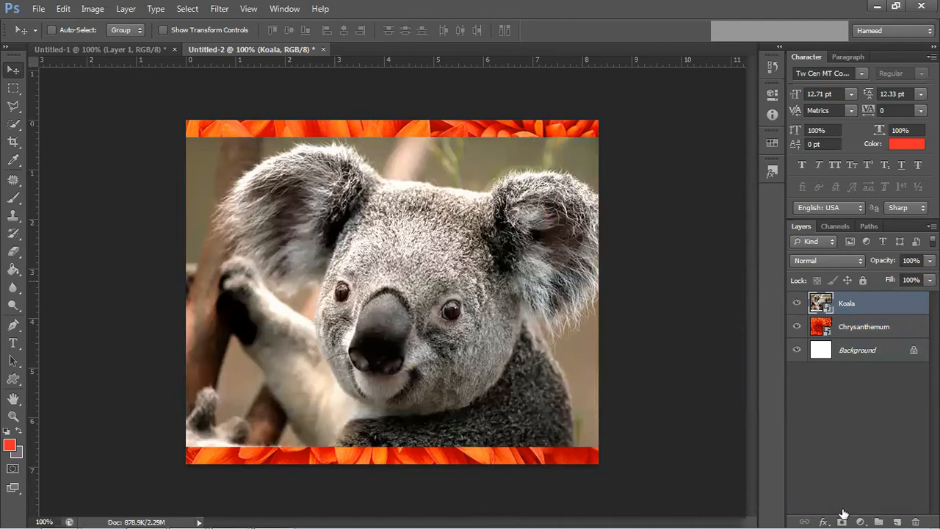
Add a layer mask to the Koala layer in Untitled-2 and paint it black with a soft 98 px brush to hide the koala's background
click(842, 520)
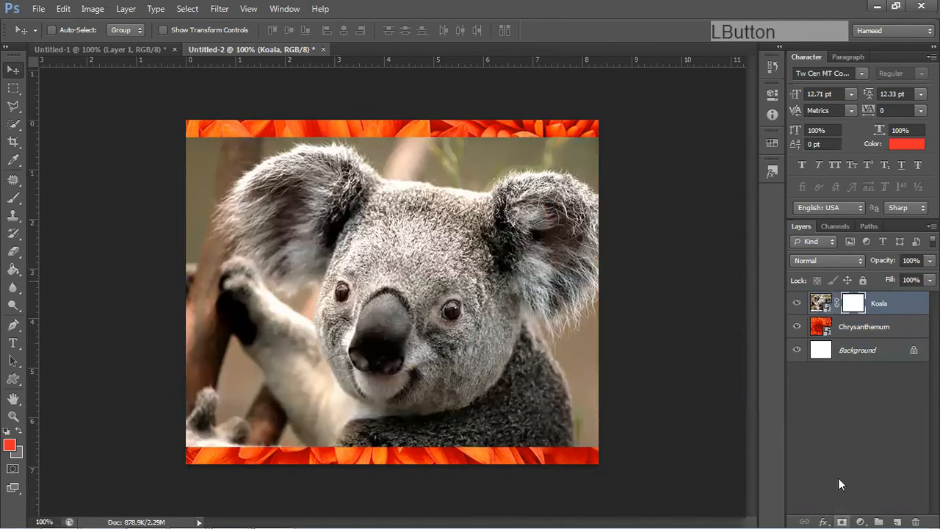
click(853, 304)
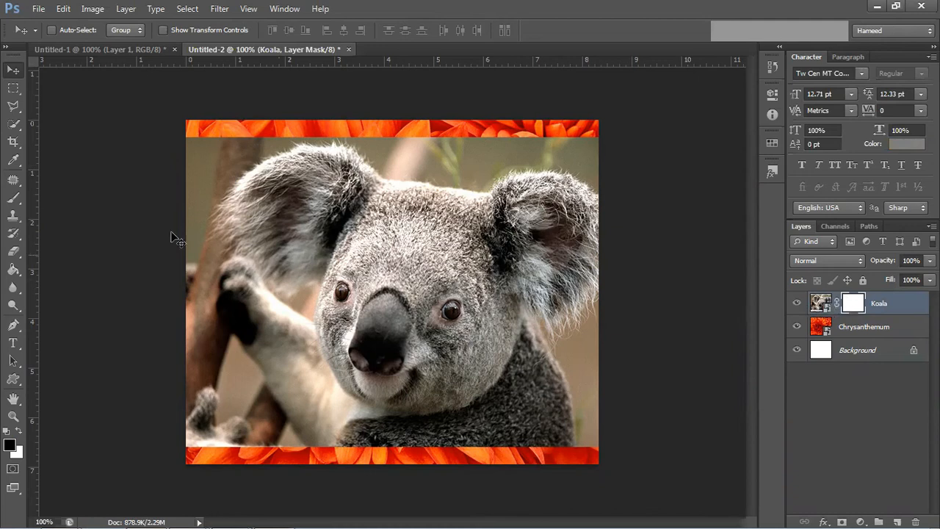
click(15, 198)
mouse_move(172, 188)
mouse_down()
mouse_move(188, 141)
mouse_move(138, 178)
mouse_move(215, 147)
mouse_move(184, 168)
mouse_move(170, 206)
mouse_move(177, 201)
mouse_move(181, 288)
mouse_move(185, 268)
mouse_move(179, 372)
mouse_move(206, 433)
mouse_move(278, 466)
mouse_move(198, 395)
mouse_move(221, 412)
mouse_move(214, 405)
mouse_move(227, 399)
mouse_move(210, 369)
mouse_move(239, 403)
mouse_move(226, 367)
mouse_move(265, 433)
mouse_move(299, 457)
mouse_move(348, 468)
mouse_move(459, 468)
mouse_move(530, 457)
mouse_move(575, 432)
mouse_move(593, 399)
mouse_move(560, 438)
mouse_move(558, 422)
mouse_move(601, 352)
mouse_move(582, 371)
mouse_move(543, 383)
mouse_move(521, 421)
mouse_move(392, 456)
mouse_move(509, 429)
mouse_move(593, 375)
mouse_move(638, 246)
mouse_move(620, 168)
mouse_move(600, 141)
mouse_move(519, 130)
mouse_move(586, 146)
mouse_move(497, 141)
mouse_move(465, 153)
mouse_move(402, 143)
mouse_move(353, 118)
mouse_move(302, 113)
mouse_move(211, 139)
mouse_move(202, 147)
mouse_move(274, 126)
mouse_move(245, 128)
mouse_move(201, 177)
mouse_move(215, 156)
mouse_up()
mouse_move(293, 103)
mouse_down()
mouse_move(352, 100)
mouse_move(426, 118)
mouse_up()
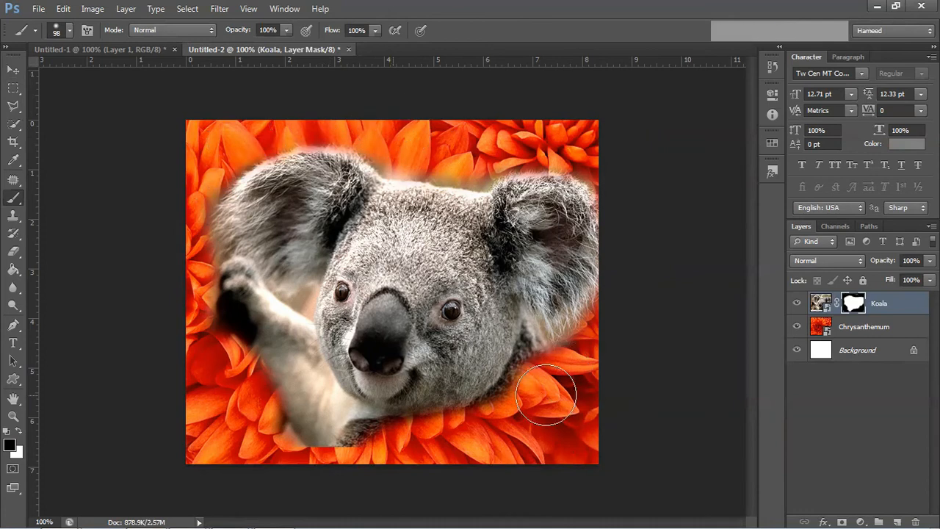
Set the Koala layer's blend mode to Luminosity and paint black on its mask over the koala's dark paw and forearm edge
click(837, 261)
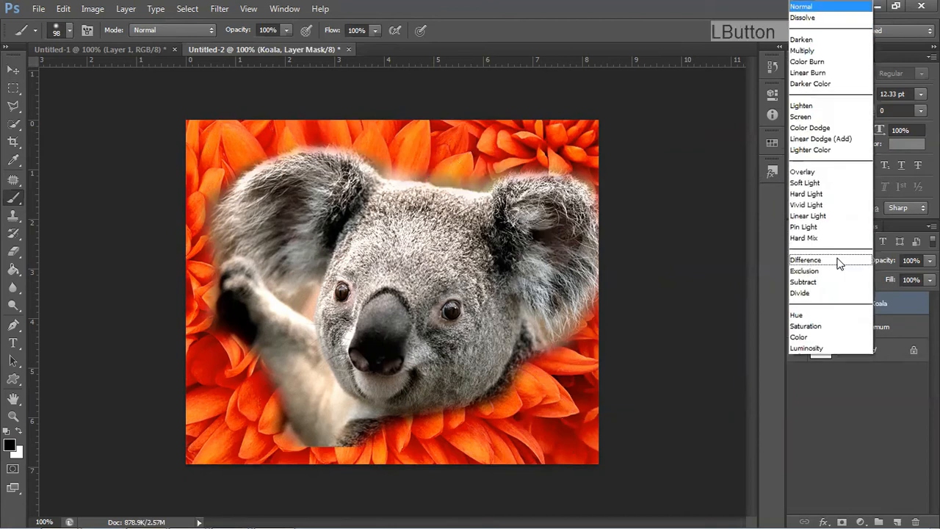
click(818, 350)
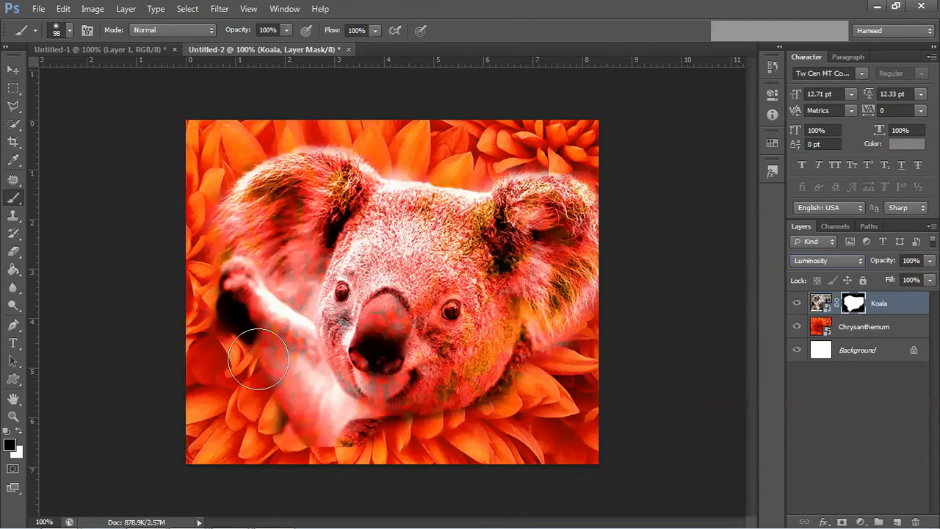
mouse_move(227, 320)
mouse_down()
mouse_move(227, 357)
mouse_move(210, 309)
mouse_move(229, 330)
mouse_move(217, 319)
mouse_move(232, 345)
mouse_move(224, 331)
mouse_move(233, 389)
mouse_up()
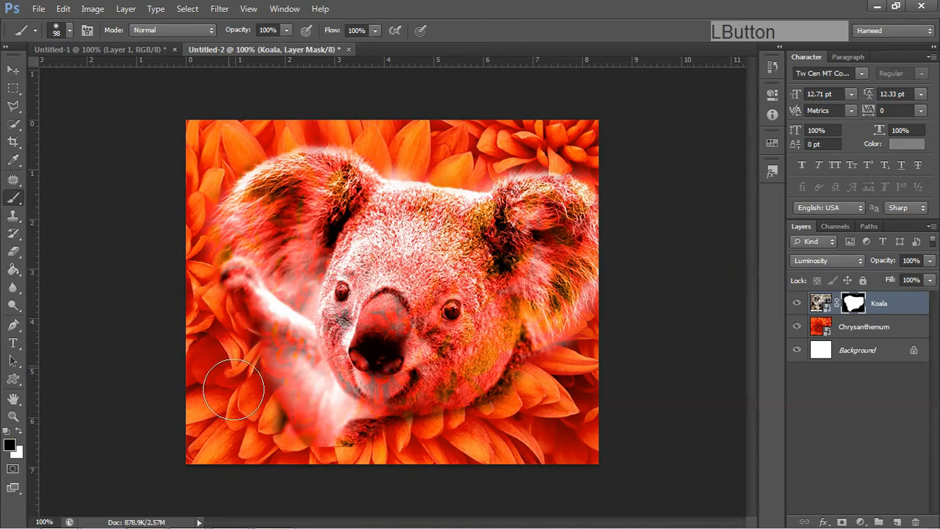
Swap the brush colour to white and paint on the mask to restore the koala's paw, lower body and shoulder edges
click(18, 433)
mouse_move(246, 367)
mouse_down()
mouse_move(231, 259)
mouse_move(242, 234)
mouse_move(236, 304)
mouse_move(256, 359)
mouse_move(286, 390)
mouse_move(262, 390)
mouse_move(304, 418)
mouse_move(295, 404)
mouse_move(356, 424)
mouse_move(446, 397)
mouse_up()
mouse_move(455, 391)
mouse_down()
mouse_move(504, 366)
mouse_move(511, 338)
mouse_move(531, 318)
mouse_move(535, 204)
mouse_move(548, 201)
mouse_move(542, 254)
mouse_up()
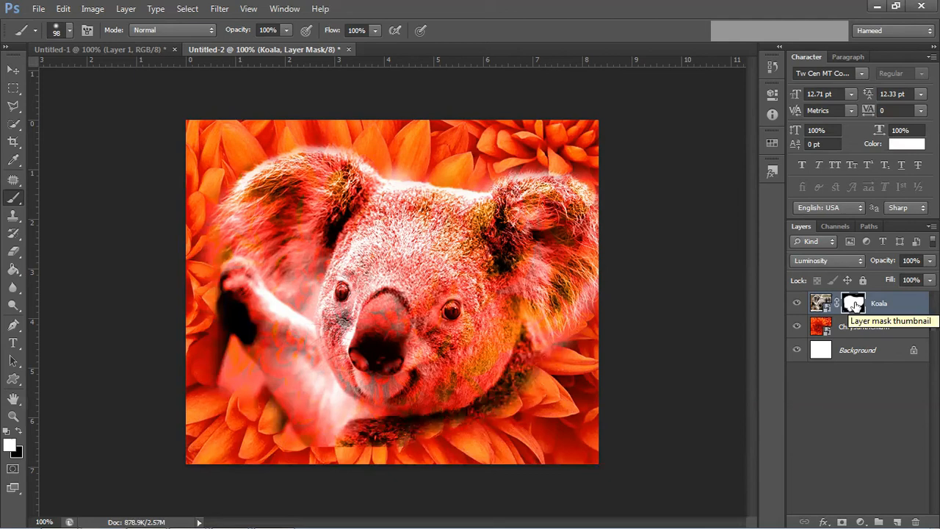
Disable the Koala layer's mask to show the unmasked photo, and enable the mask again
right_click(854, 306)
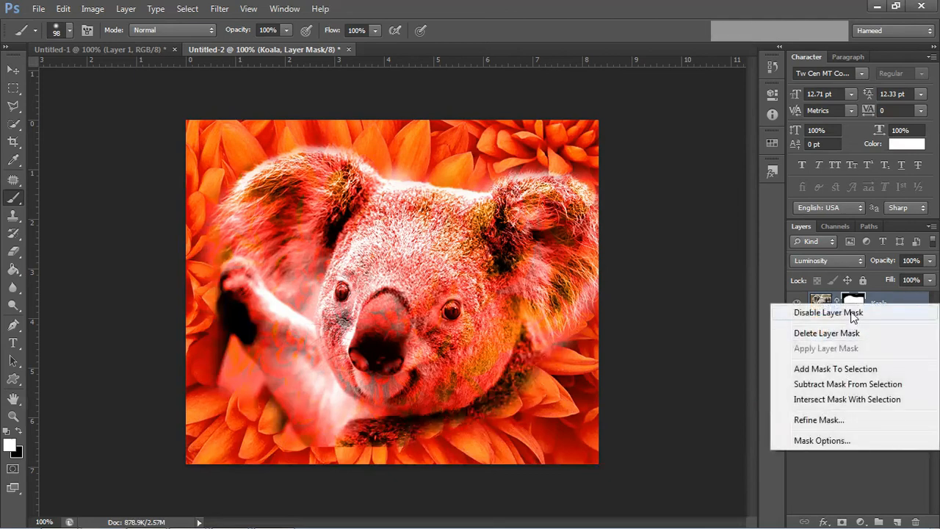
click(851, 313)
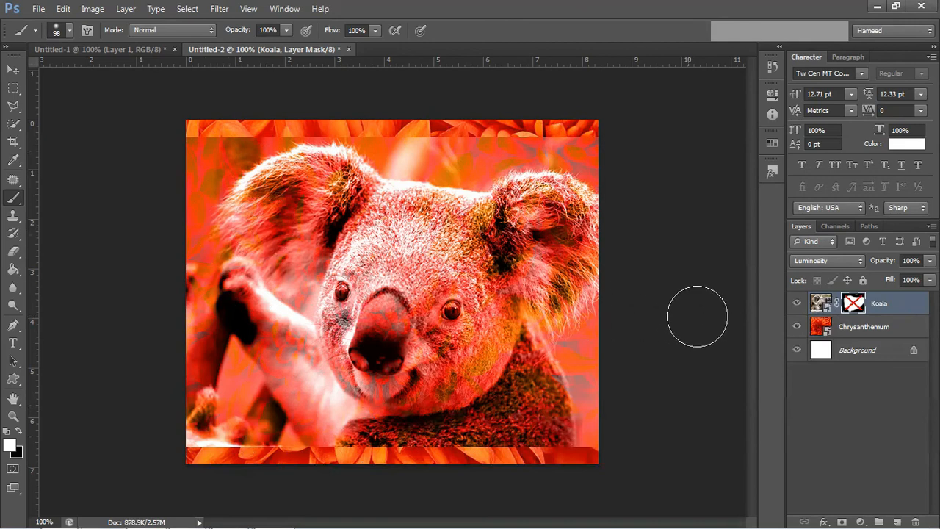
right_click(849, 304)
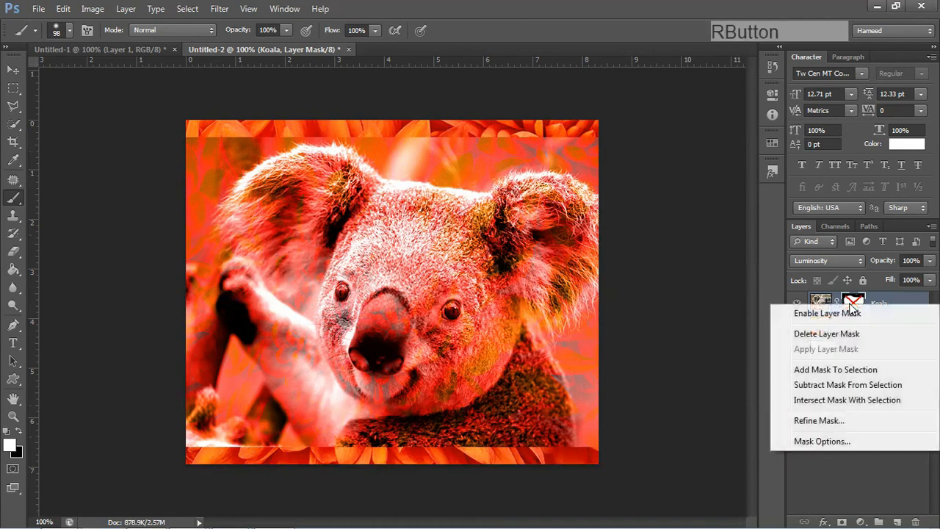
click(853, 311)
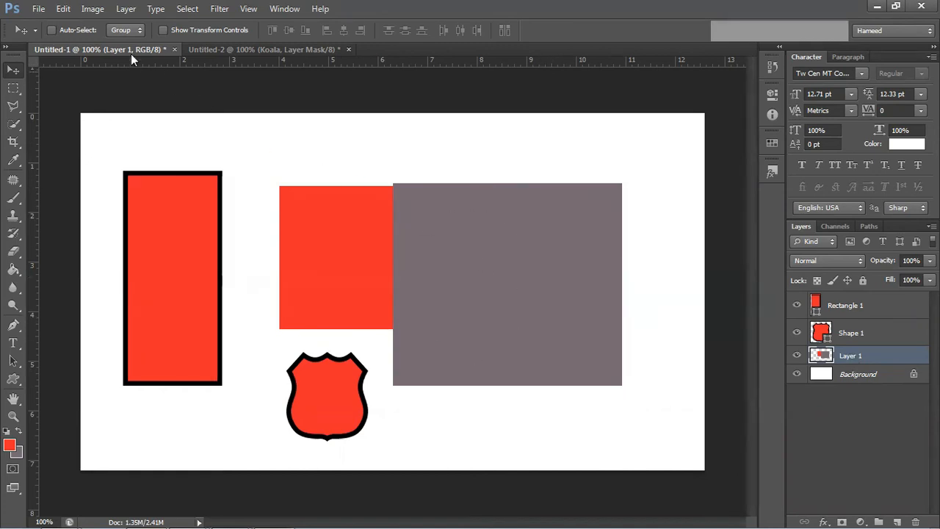
Scale Layer 1 in Untitled-1 to about 92.6% width and 95.6% height with Free Transform
click(63, 9)
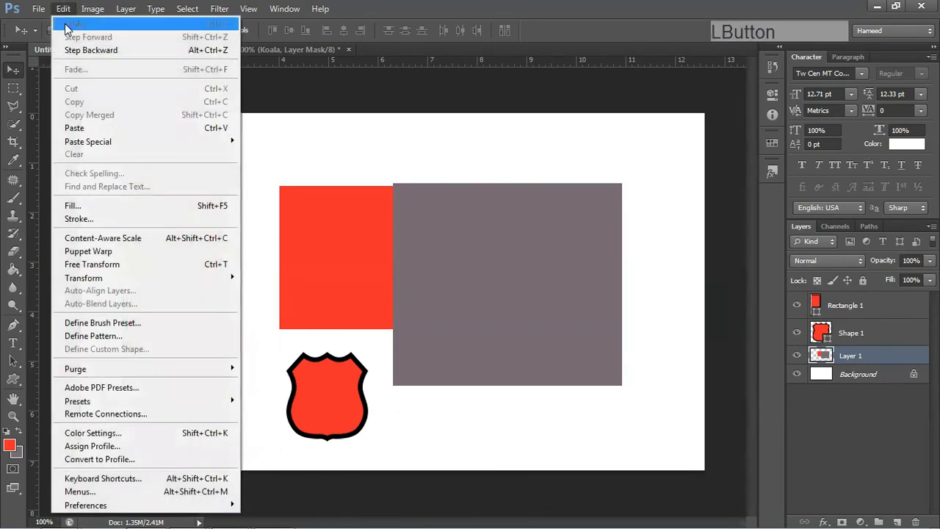
click(72, 264)
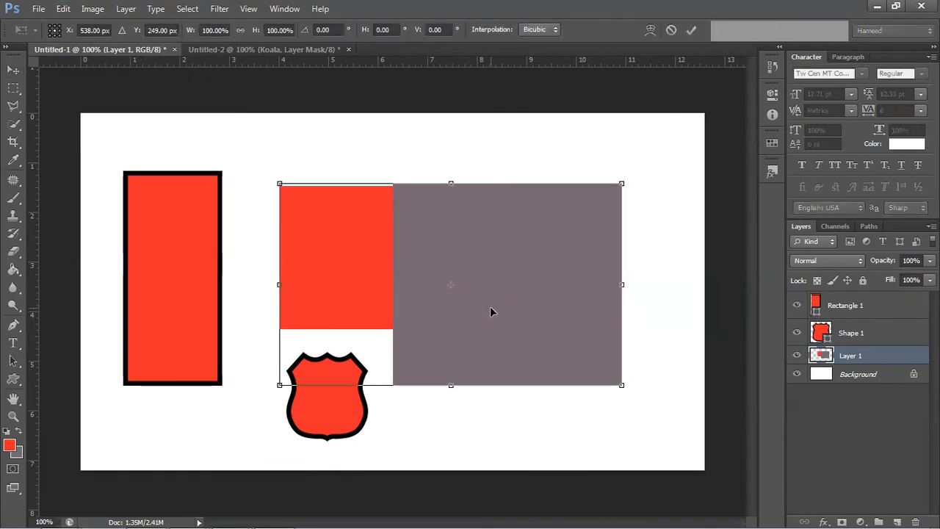
drag(628, 186, 591, 204)
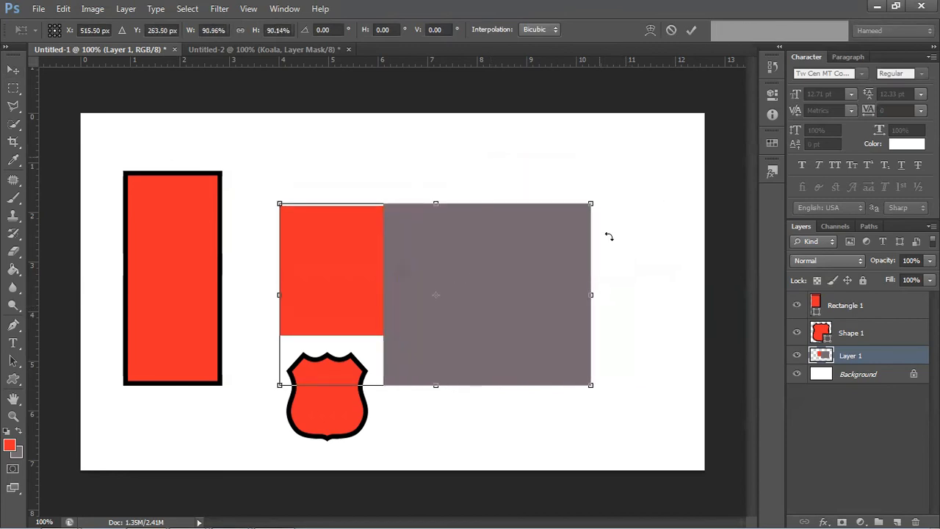
drag(630, 290, 606, 290)
mouse_move(274, 295)
mouse_down()
mouse_move(234, 294)
mouse_move(286, 295)
mouse_up()
mouse_move(446, 199)
mouse_down()
mouse_move(448, 151)
mouse_move(451, 237)
mouse_move(453, 188)
mouse_up()
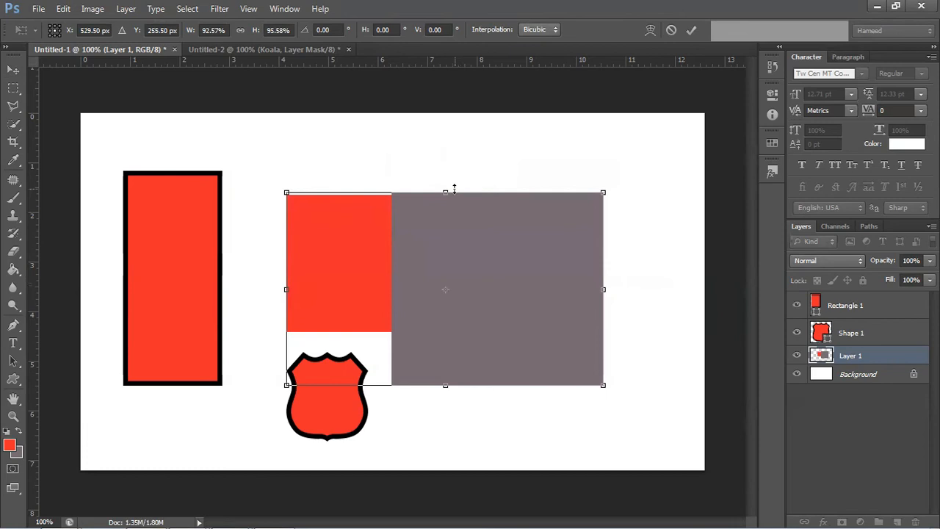
Skew Layer 1 by shifting its upper edge to the right and raising its right edge, to about -18.4° horizontal skew
right_click(404, 245)
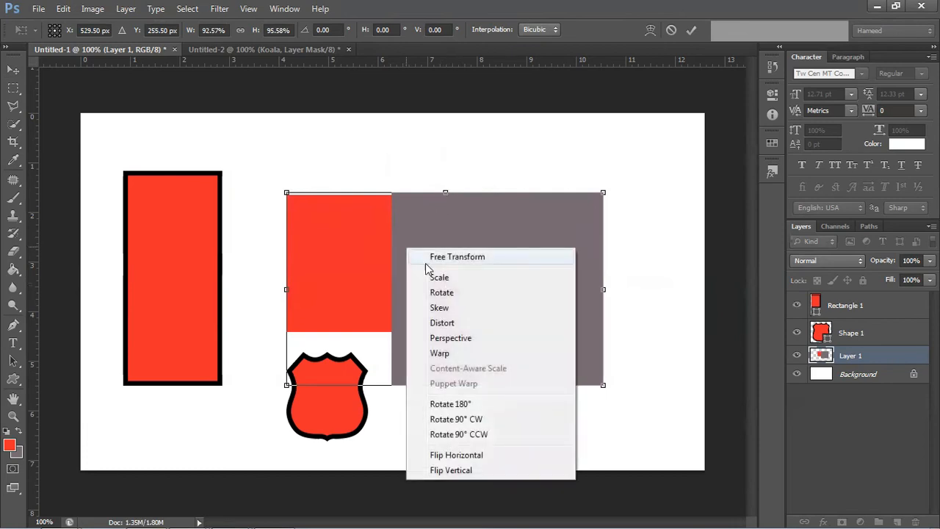
click(440, 307)
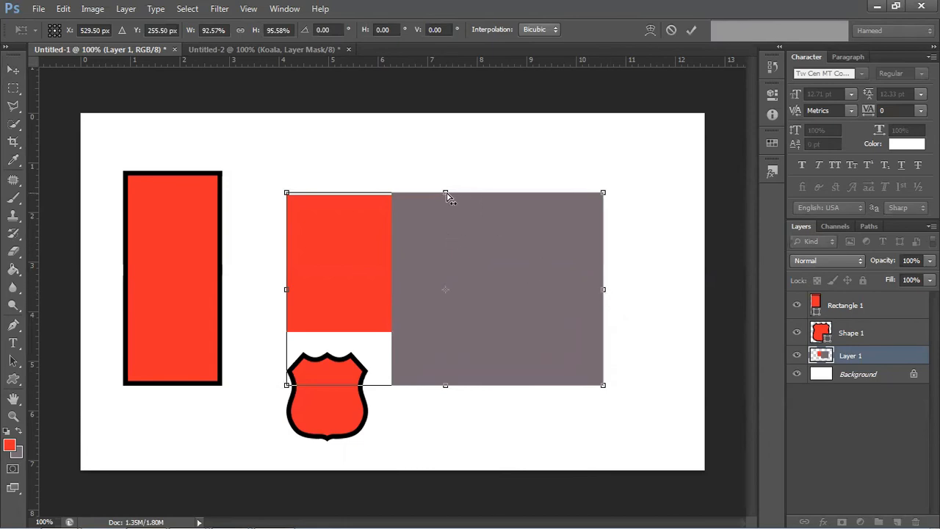
drag(446, 194, 480, 194)
drag(621, 293, 614, 245)
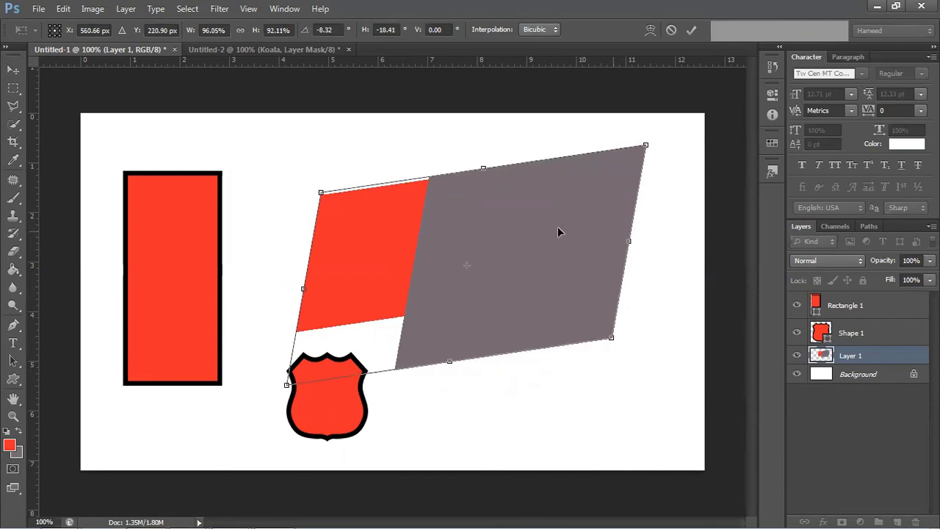
Apply a Perspective transform to Layer 1 that narrows its upper edge by pulling the upper corners inward
right_click(483, 208)
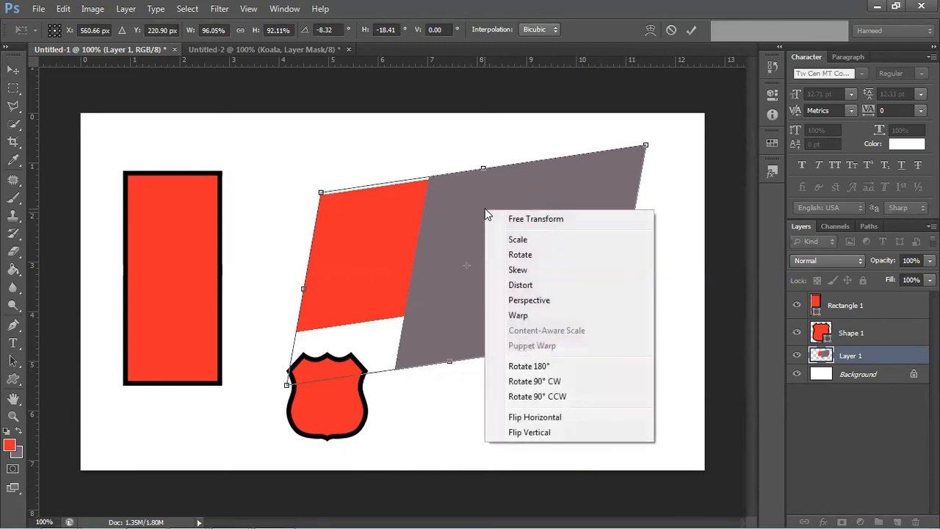
click(515, 298)
drag(644, 146, 580, 168)
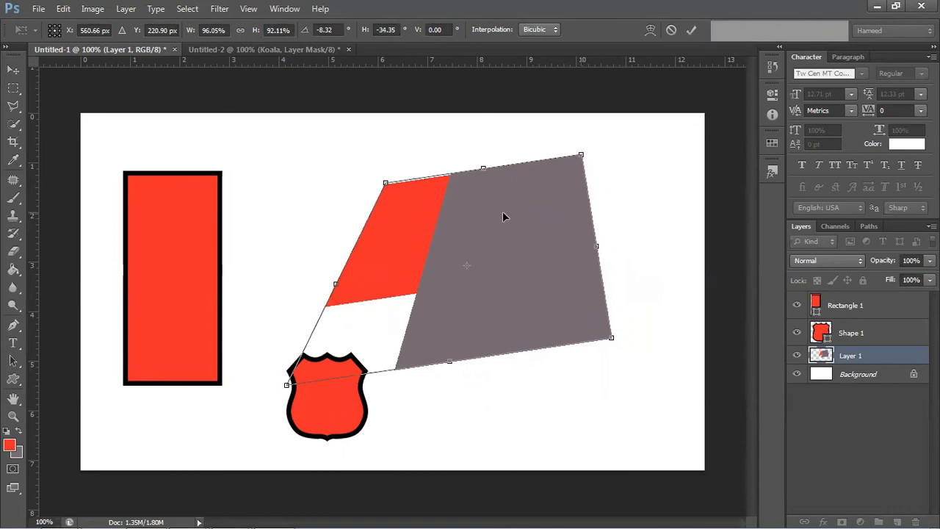
Warp Layer 1 by curving its left and right edges into S-shaped waves like a waving flag, and apply the transform
right_click(468, 212)
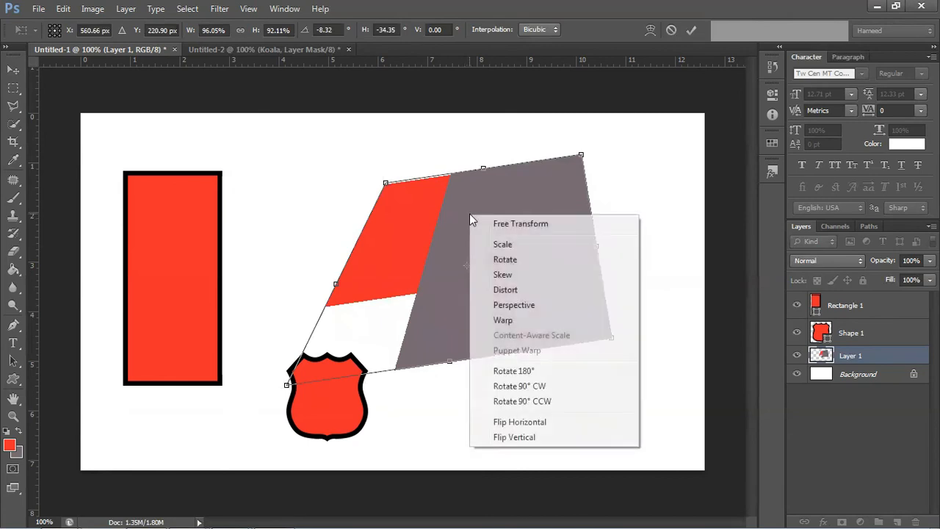
click(497, 323)
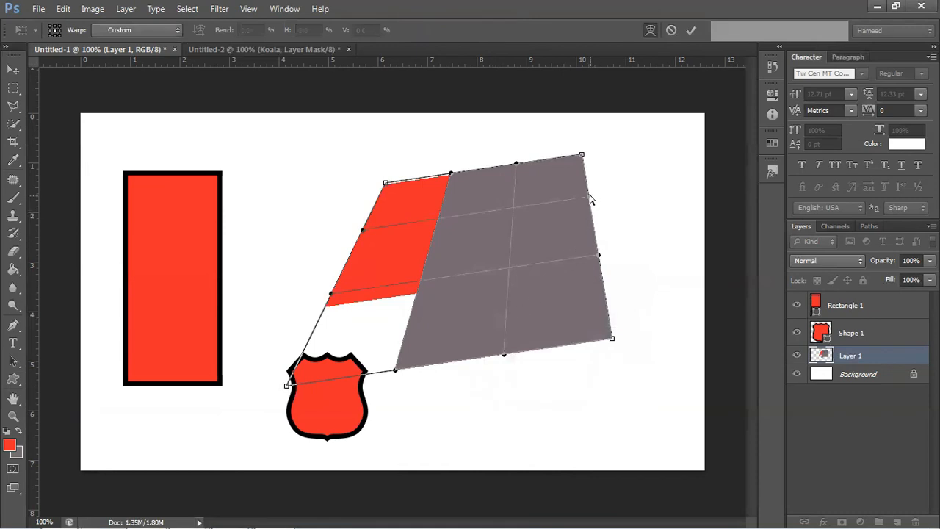
drag(577, 199, 529, 231)
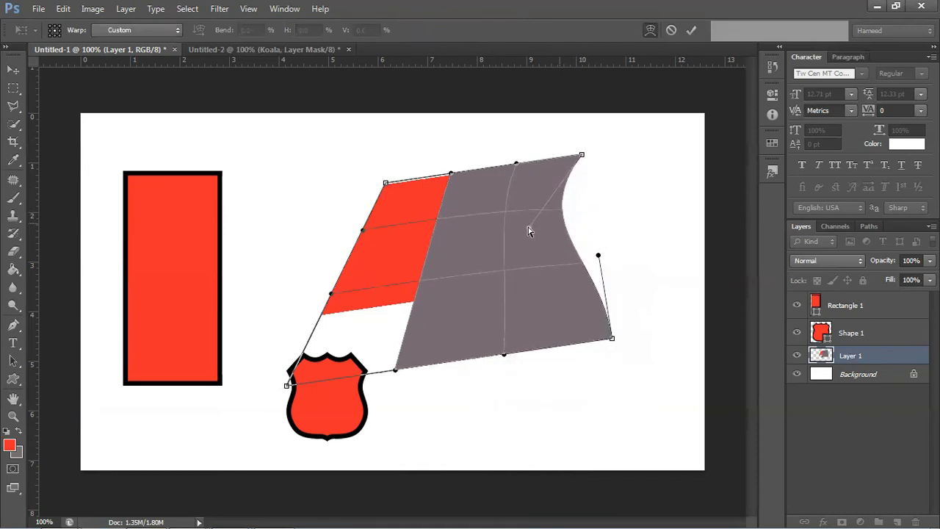
drag(601, 257, 653, 238)
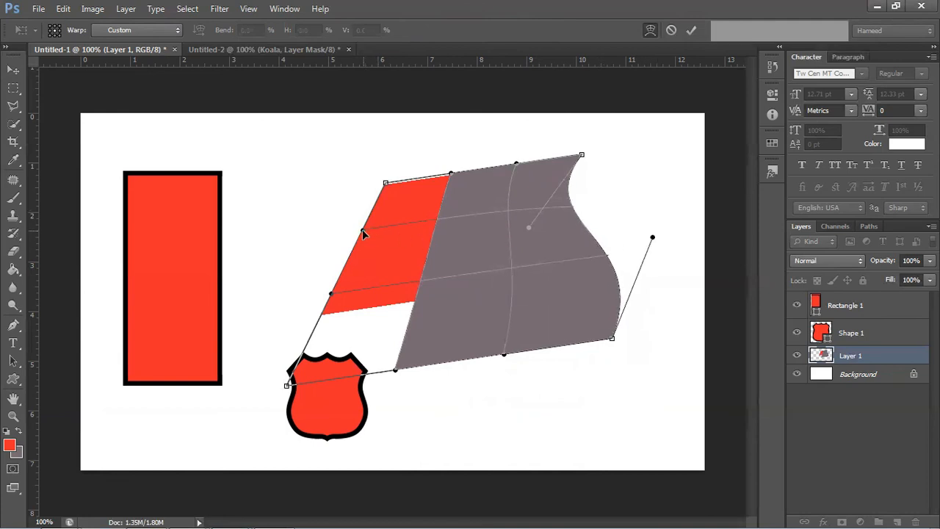
drag(362, 229, 298, 225)
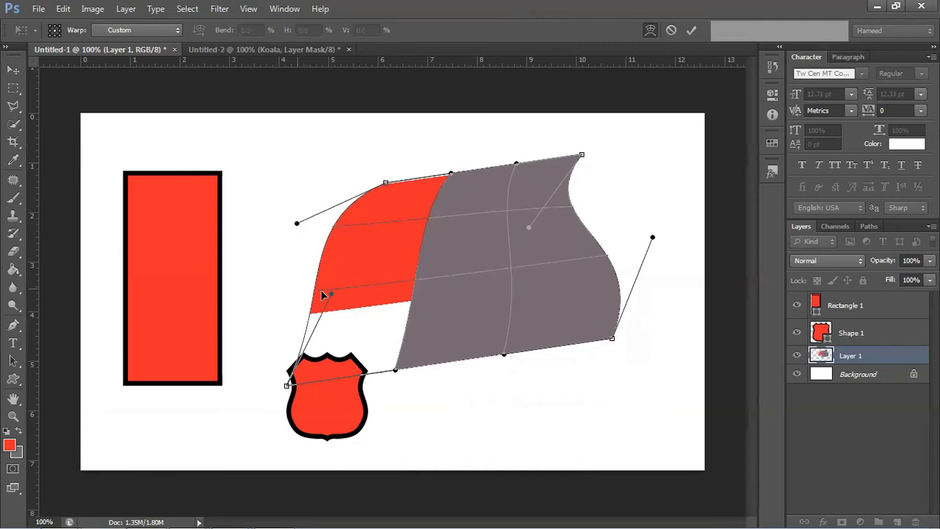
drag(330, 292, 401, 285)
drag(529, 229, 518, 207)
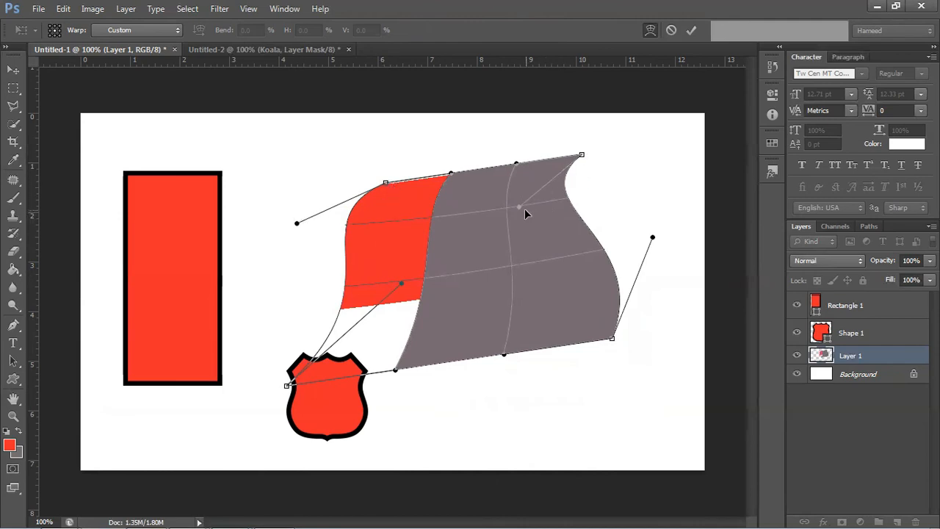
drag(516, 207, 507, 206)
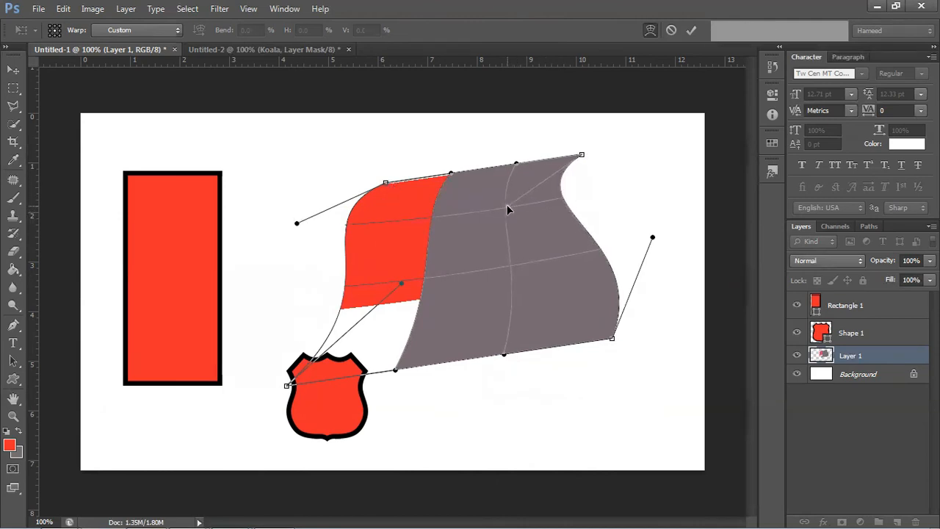
click(691, 30)
drag(502, 257, 536, 285)
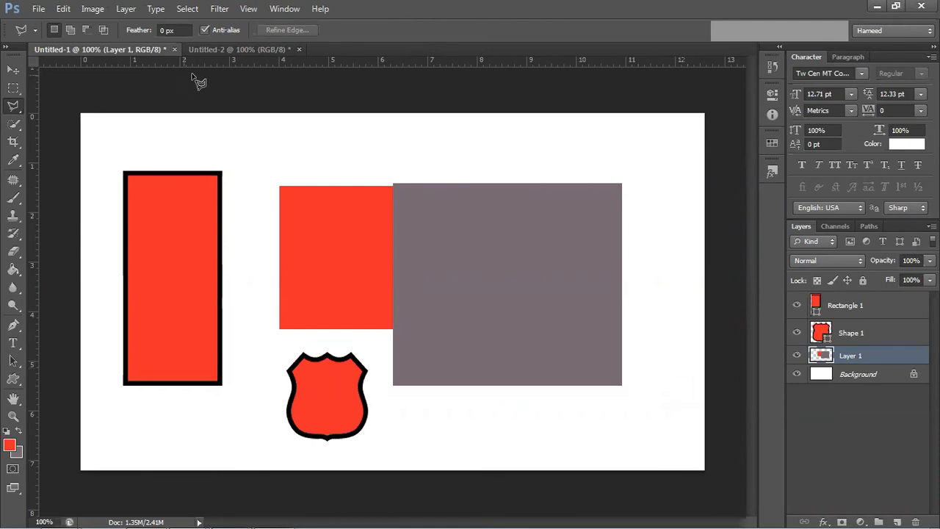
Switch to the Untitled-2 document and place Penguins.jpg from Sample Pictures at its default size
click(228, 50)
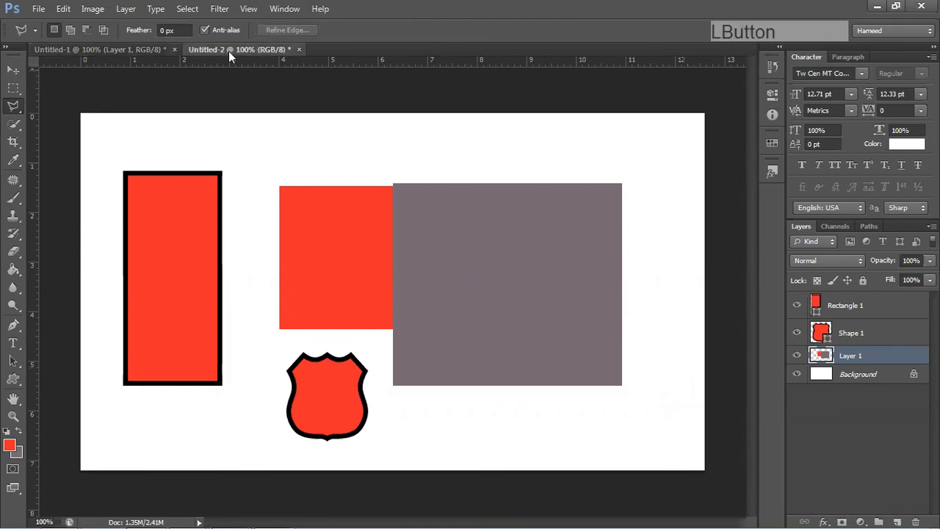
click(36, 9)
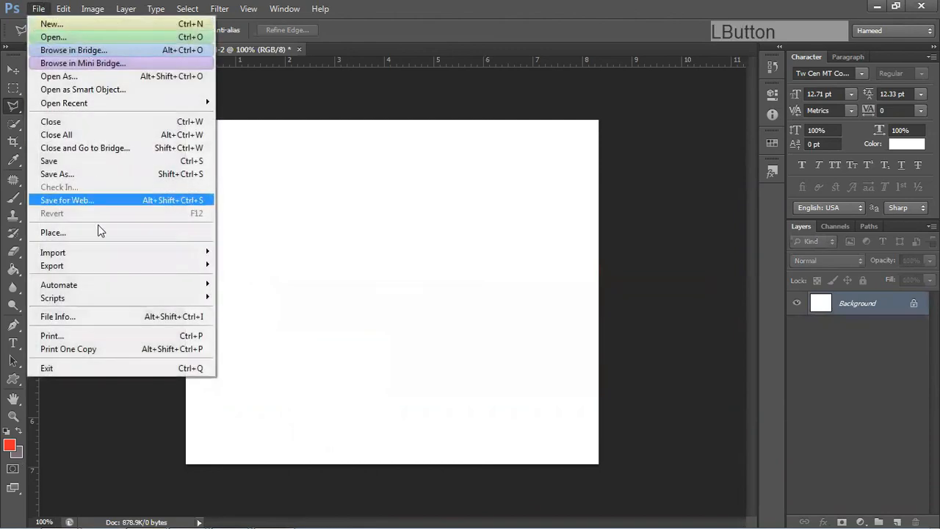
click(92, 234)
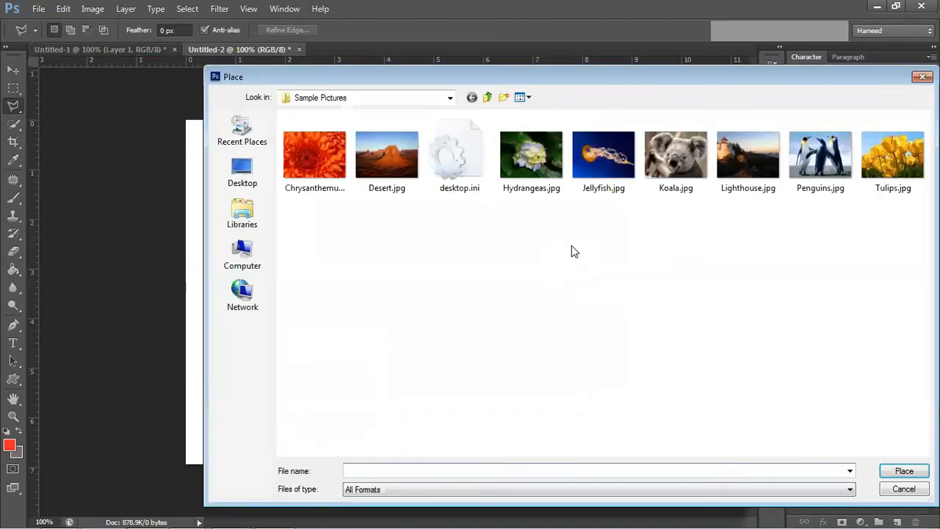
click(829, 174)
double_click(827, 171)
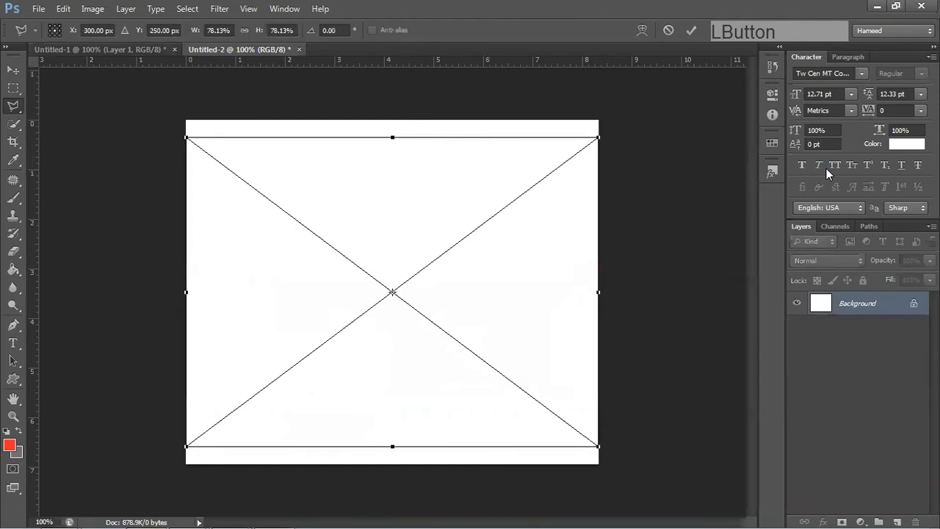
key(Return)
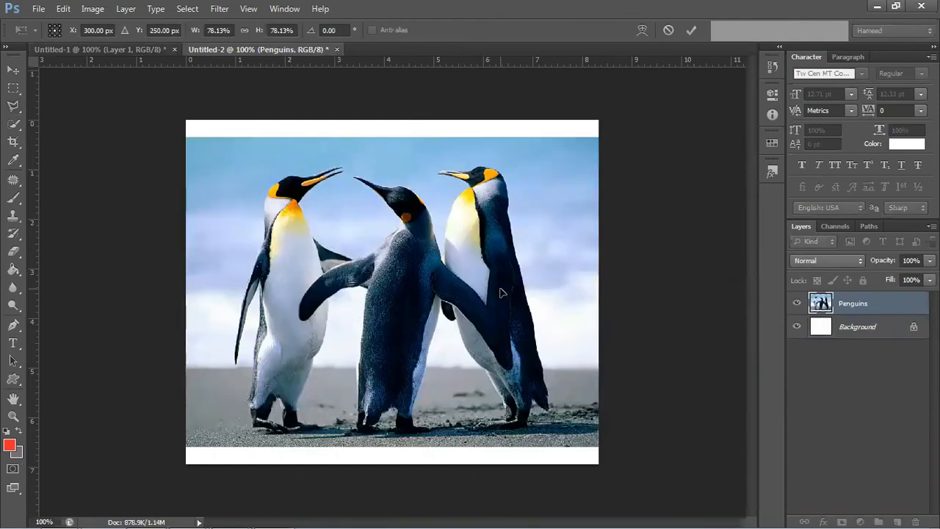
Rasterize the placed Penguins layer and convert it back to a Smart Object
right_click(850, 302)
click(754, 192)
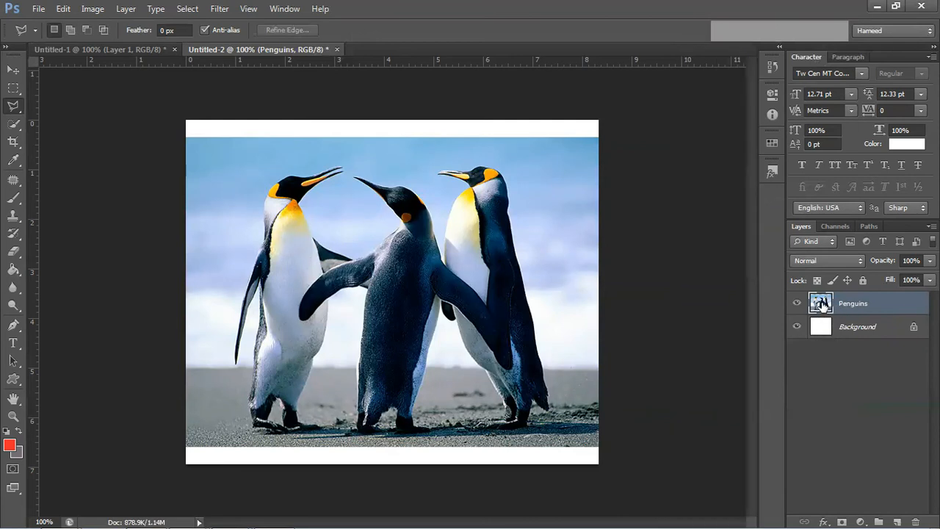
right_click(821, 304)
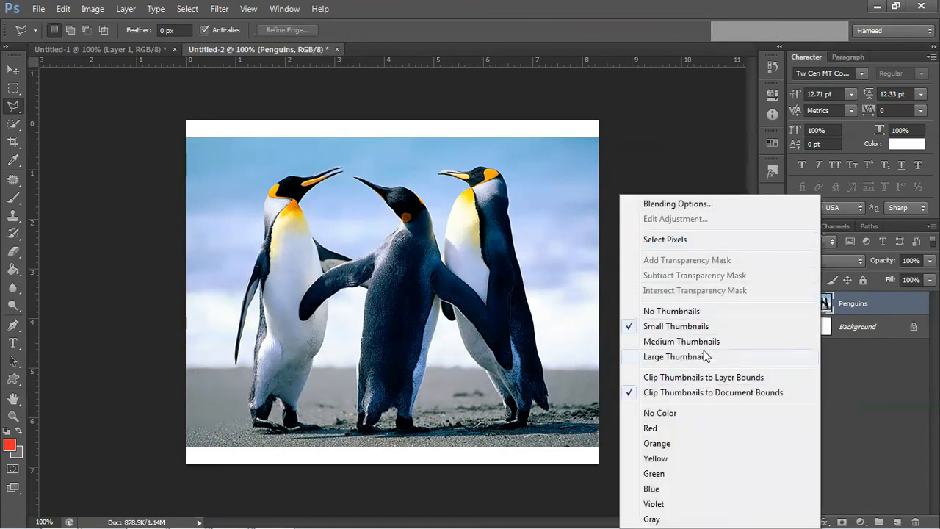
right_click(858, 297)
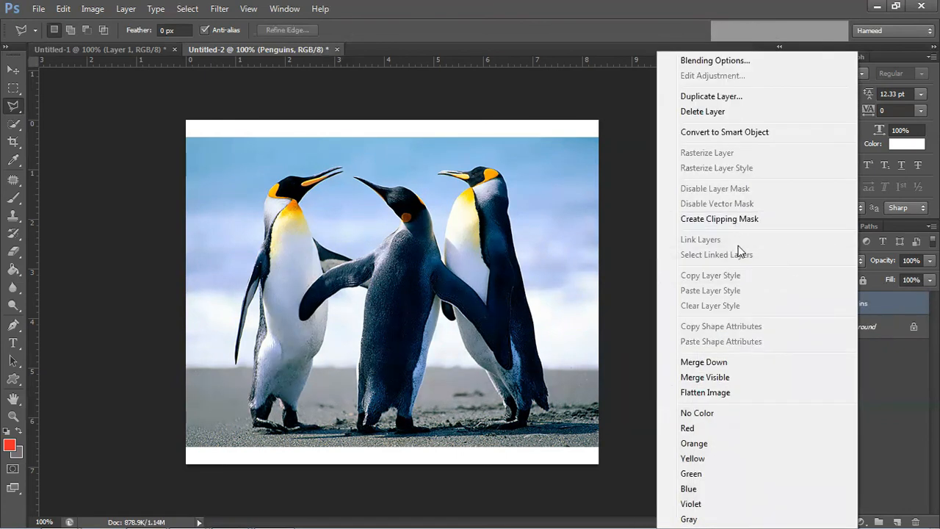
click(747, 132)
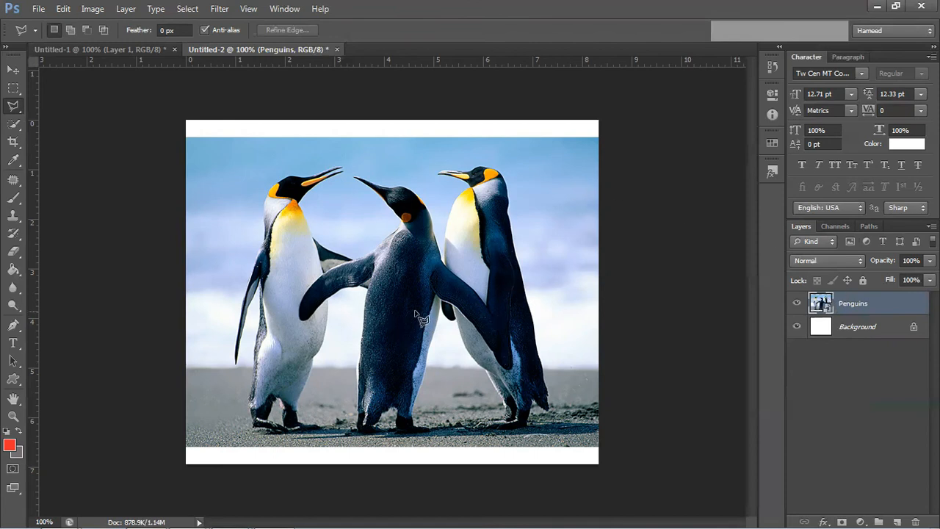
Apply a Radial Blur smart filter to the Penguins layer with amount 10, Spin method and Good quality
click(13, 69)
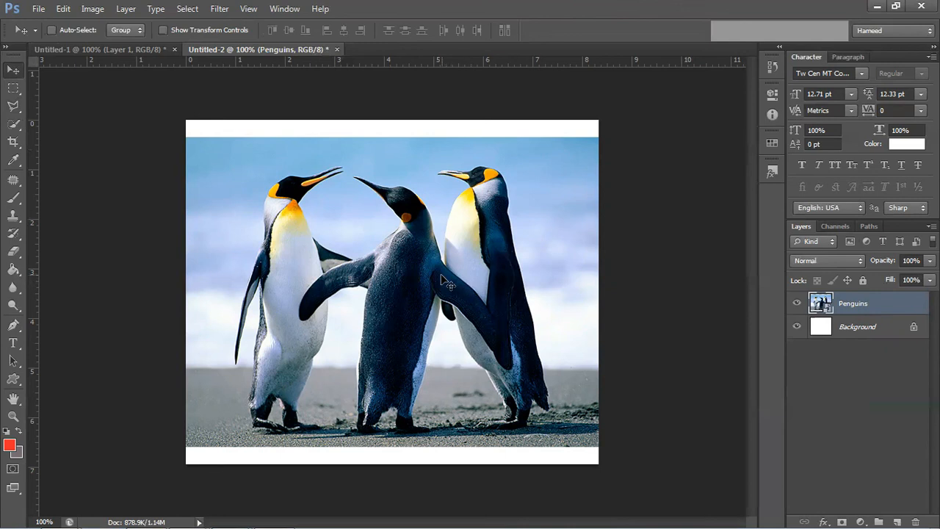
click(219, 9)
mouse_move(245, 147)
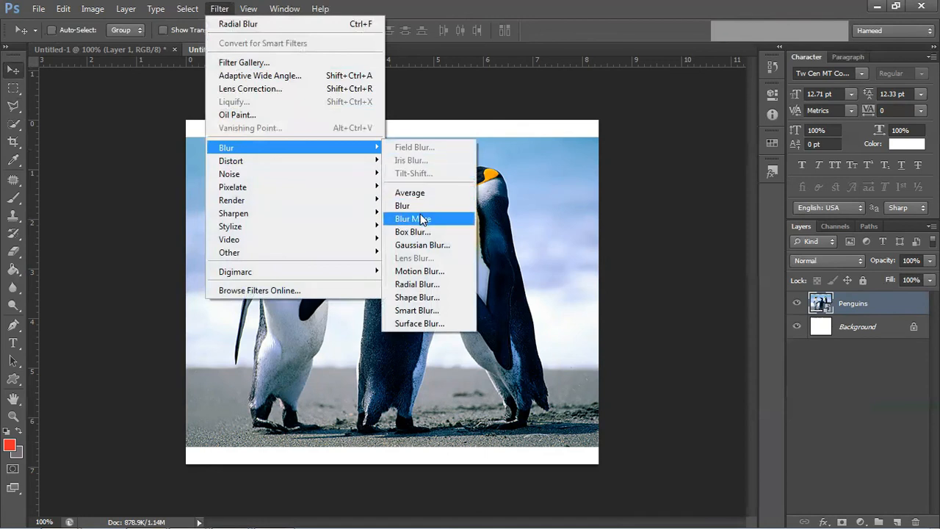
click(419, 285)
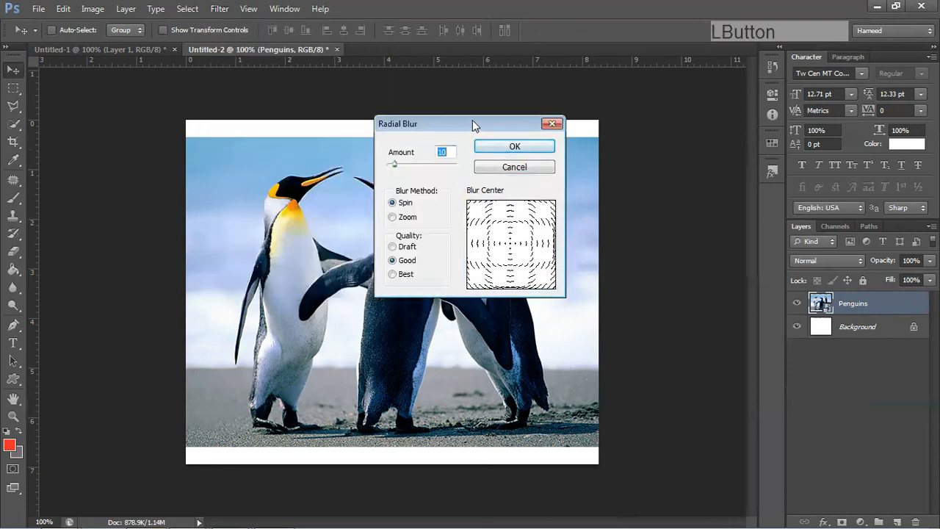
drag(472, 123, 617, 116)
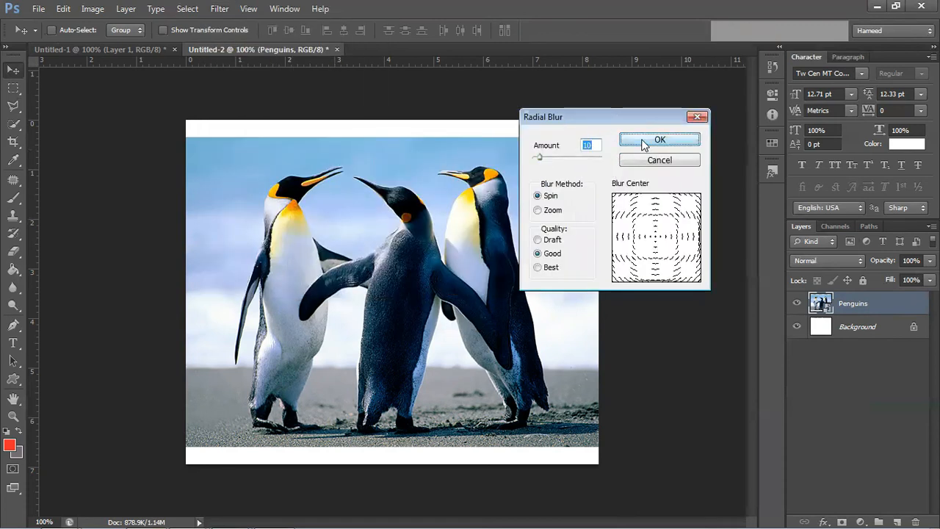
click(643, 144)
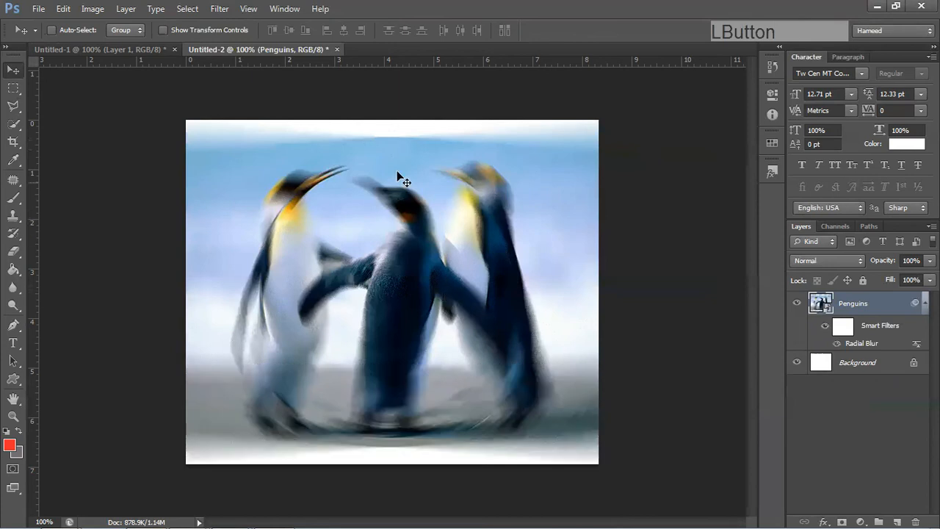
Hide the Penguins layer's Smart Filters to compare with the original photo, show them again, and select the filter mask
click(840, 331)
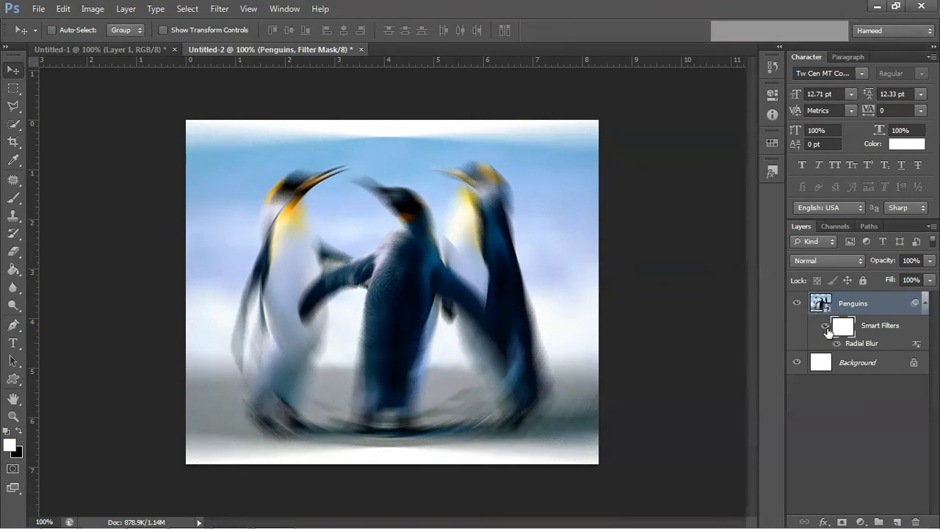
click(825, 327)
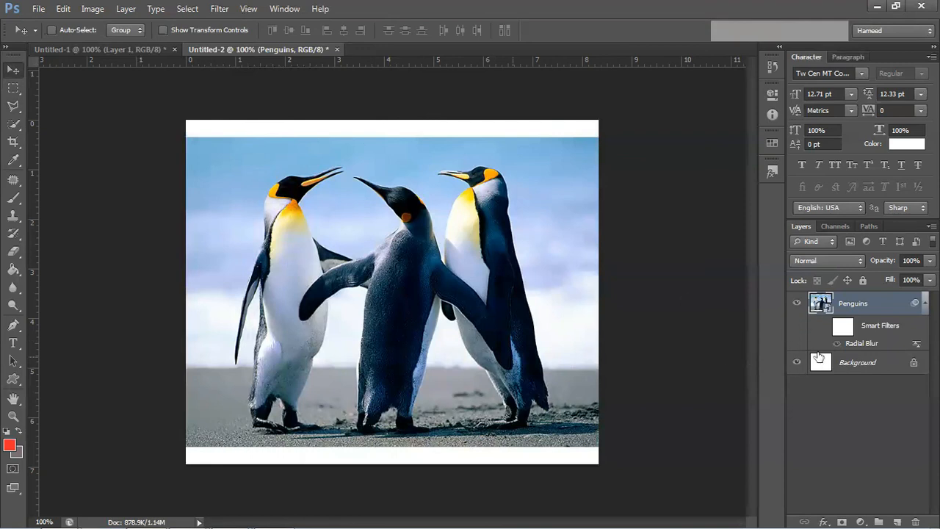
click(824, 328)
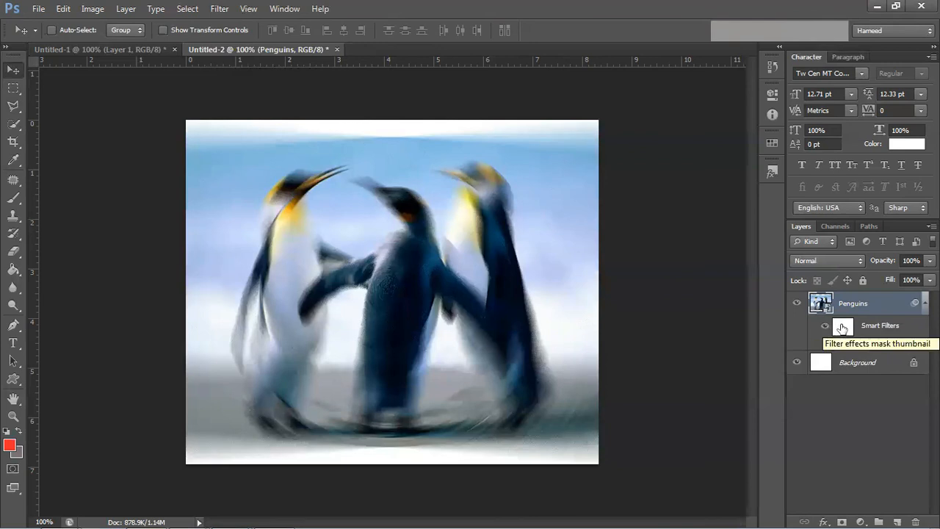
click(842, 327)
click(842, 328)
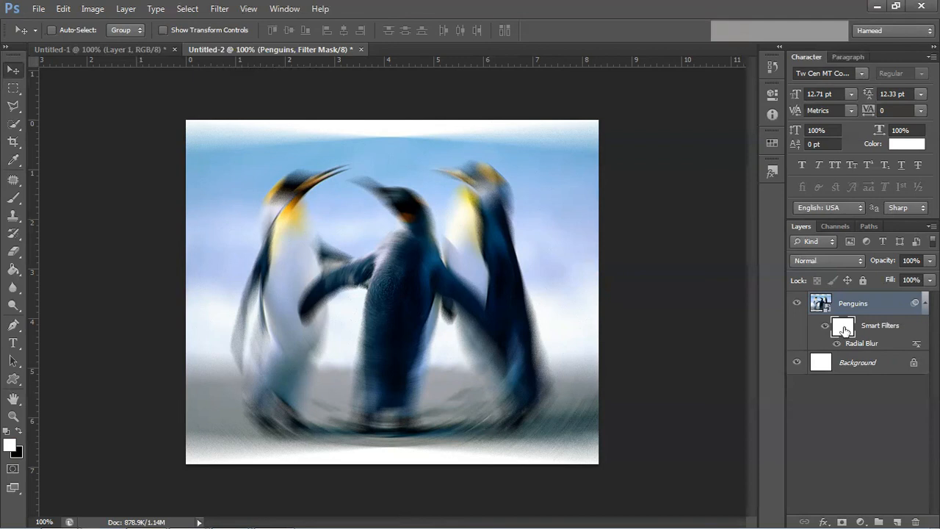
Set the Radial Blur smart filter's blending opacity to 77%, keeping Normal mode
double_click(917, 345)
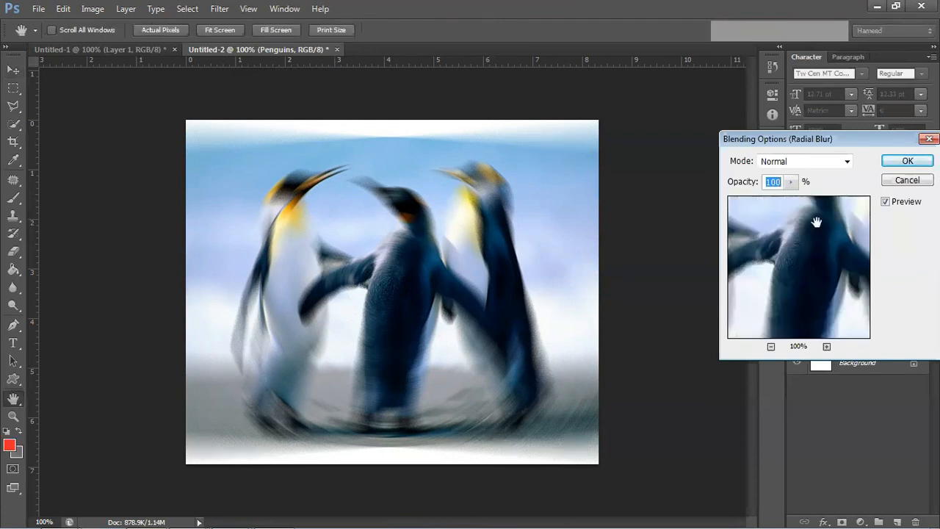
mouse_move(792, 183)
mouse_down()
mouse_move(794, 196)
mouse_move(757, 202)
mouse_move(779, 197)
mouse_up()
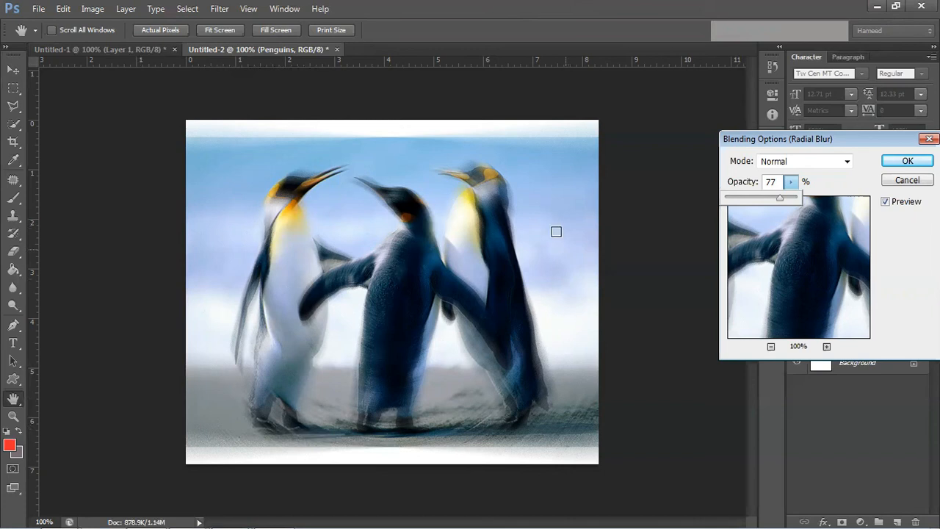
click(897, 161)
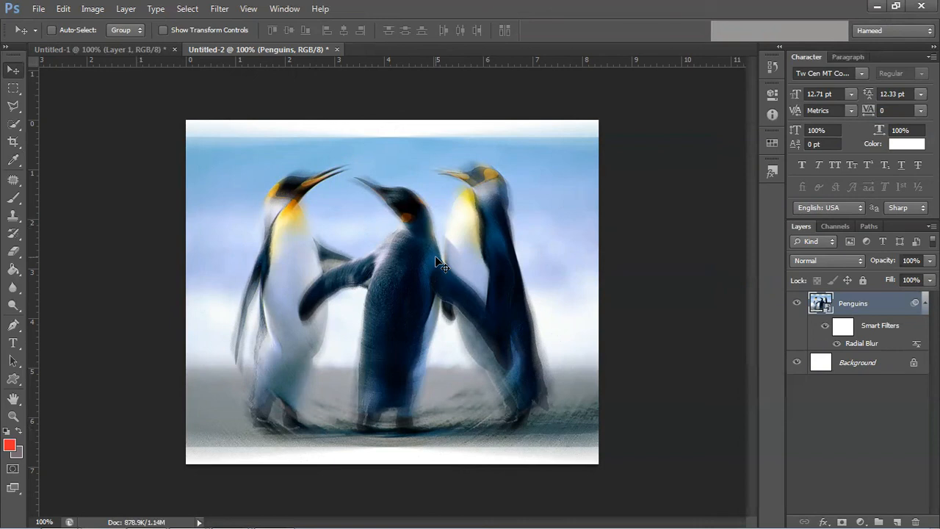
Mask the blur off the middle penguin by filling a rectangular selection around it with black on the filter mask, and deselect
click(842, 326)
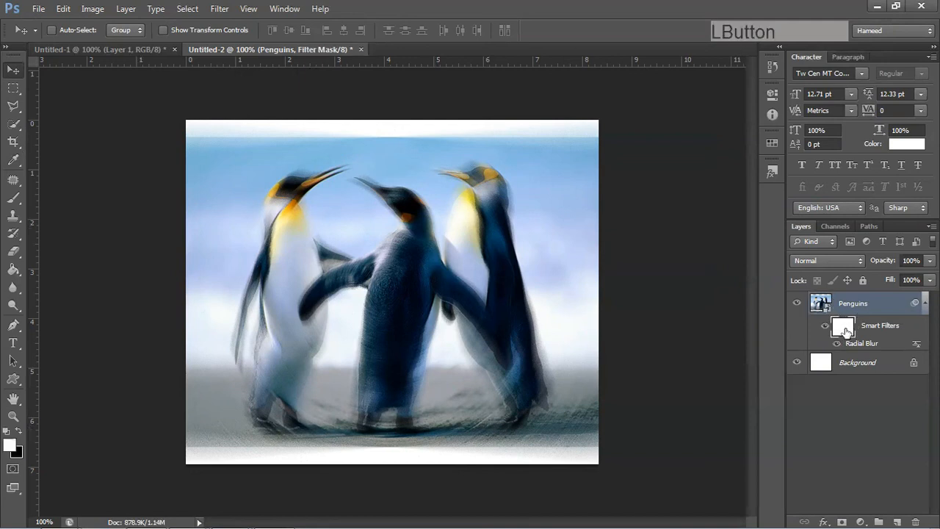
click(11, 89)
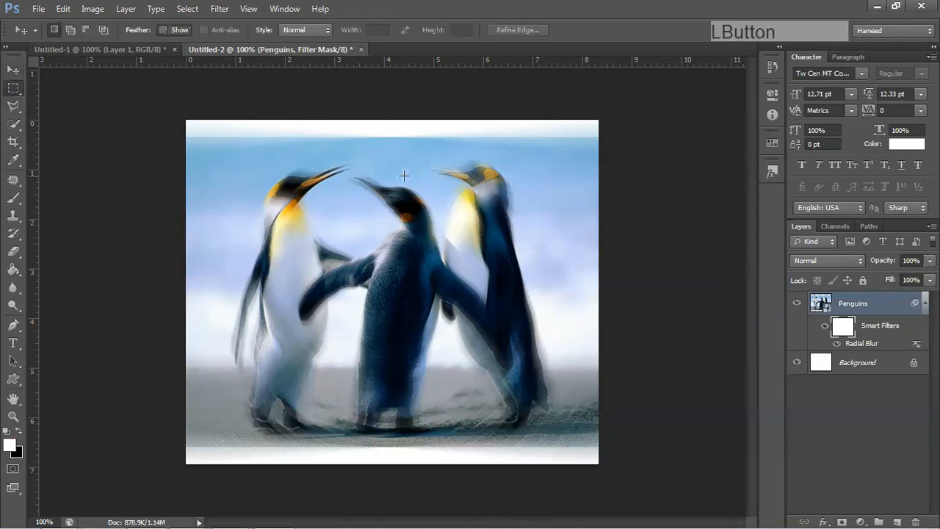
drag(345, 171, 442, 435)
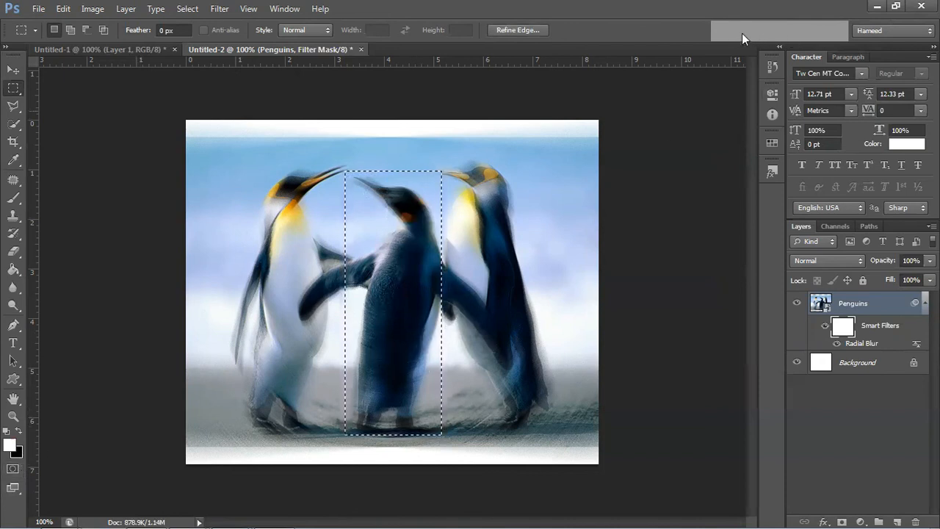
key(ctrl+BackSpace)
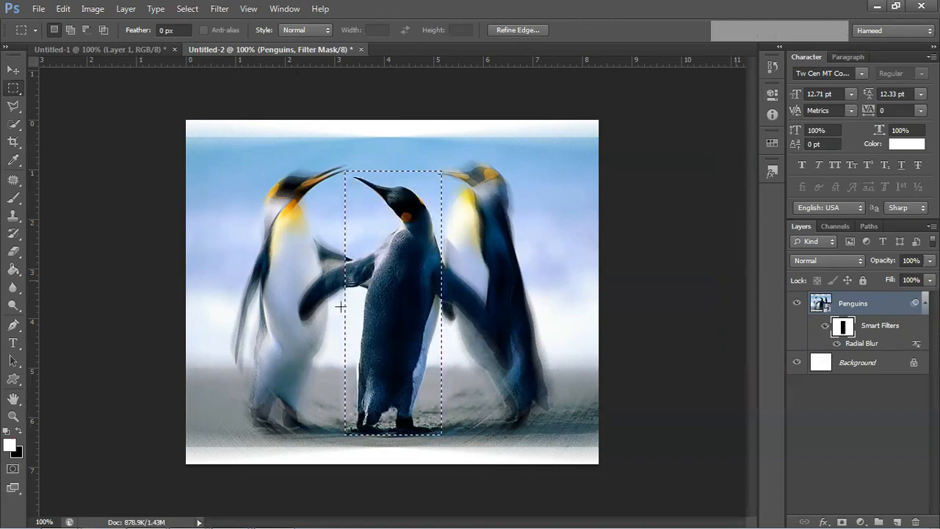
key(ctrl+d)
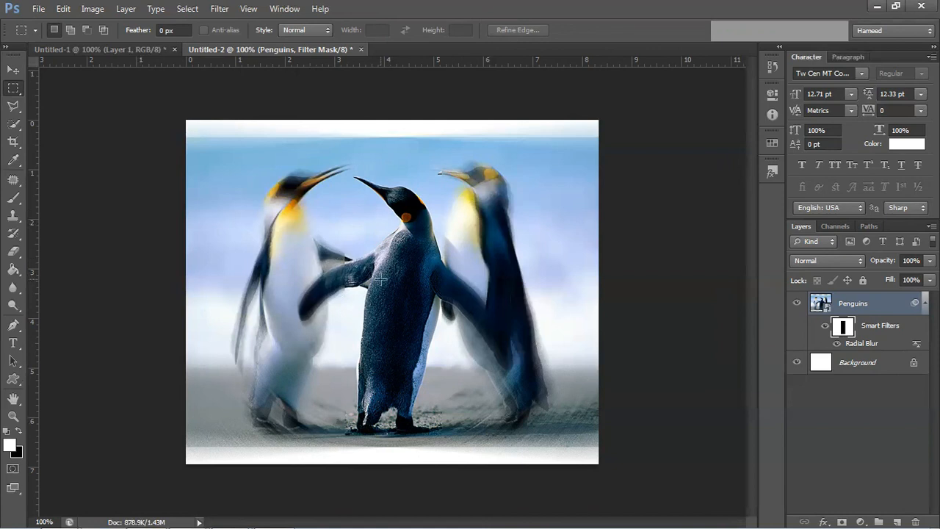
Undo the black fill on the Smart Filters mask and clear the rectangular selection
key(ctrl+alt+z)
key(ctrl+alt+z)
key(ctrl+d)
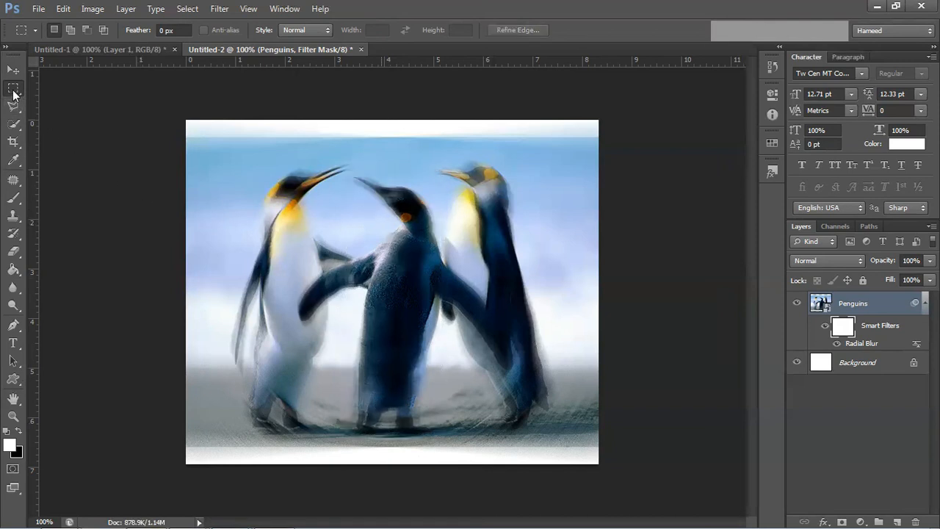
Mask the blur off the middle penguin by filling a 50 px feathered rectangular selection around it with black on the filter mask, and deselect
click(178, 30)
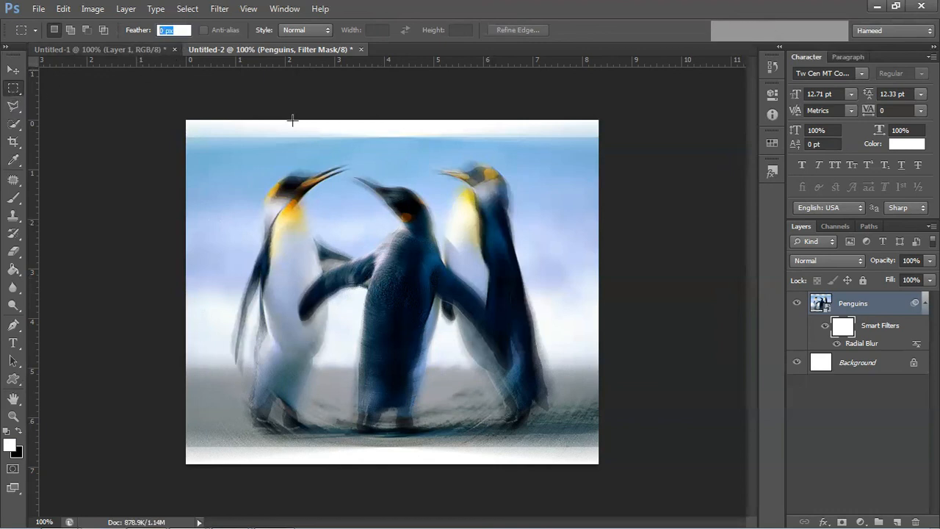
text(50)
key(Return)
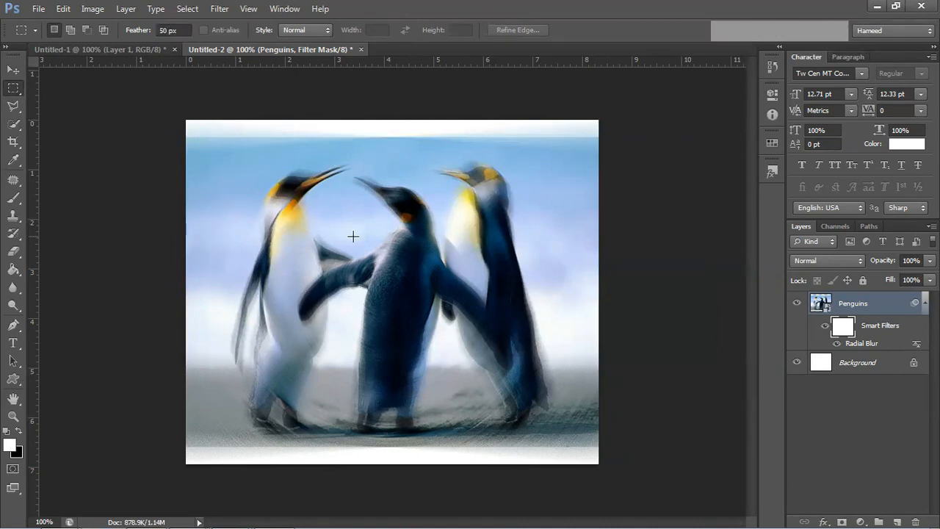
drag(348, 173, 437, 436)
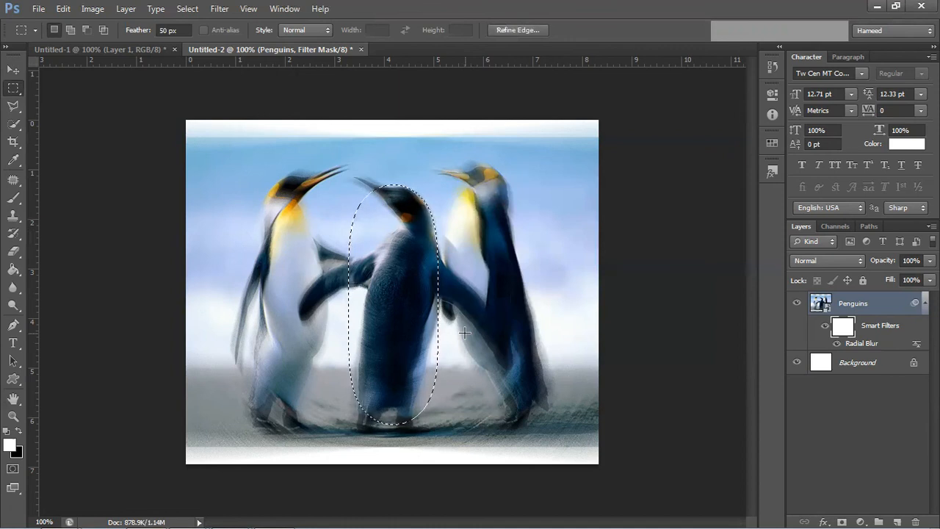
key(ctrl+BackSpace)
key(ctrl+d)
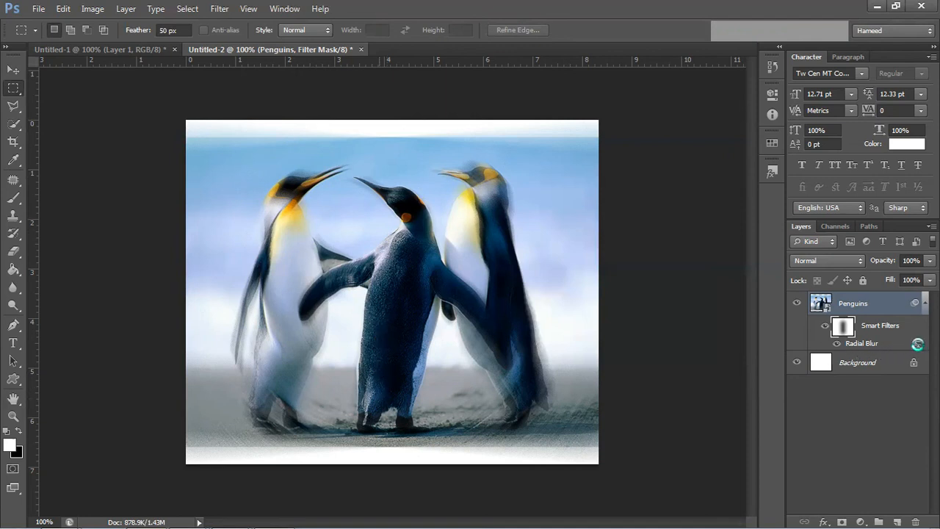
Set the Radial Blur smart filter's blending opacity to 100%, keeping Normal mode
double_click(917, 346)
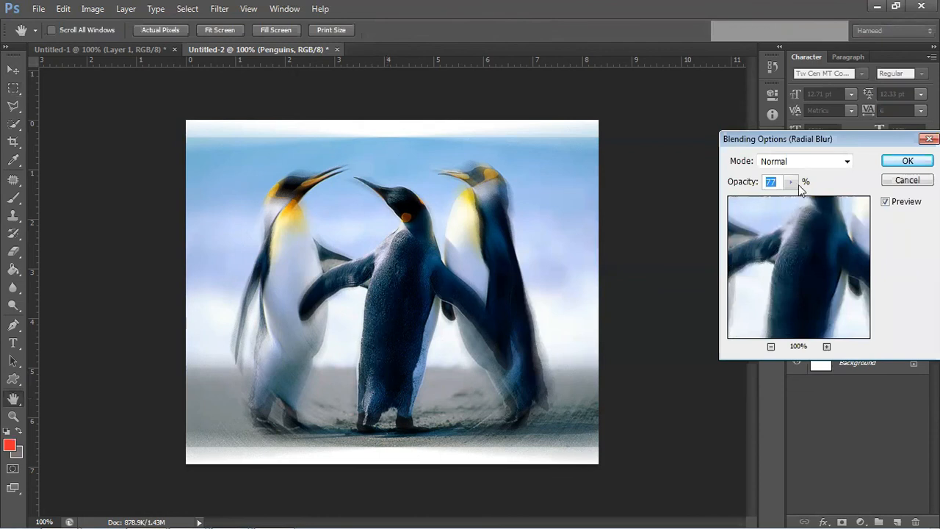
click(790, 181)
drag(787, 199, 808, 197)
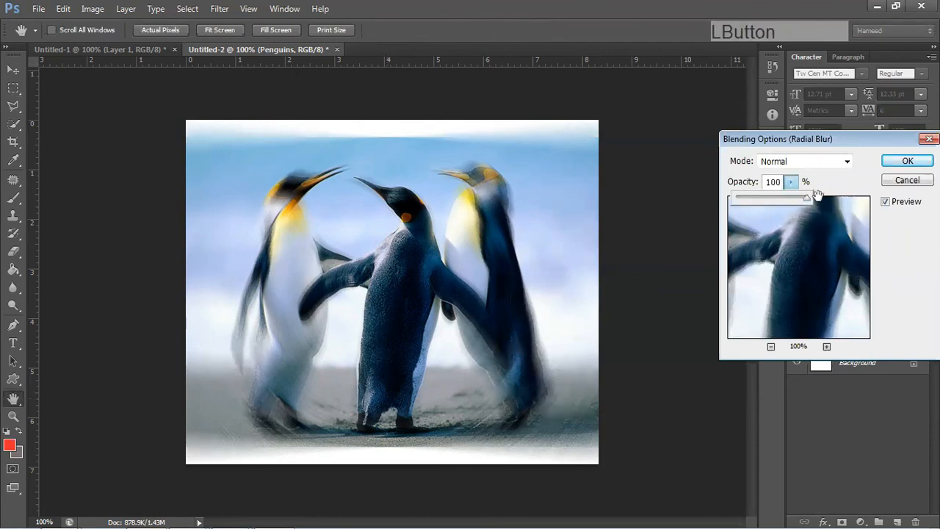
click(835, 184)
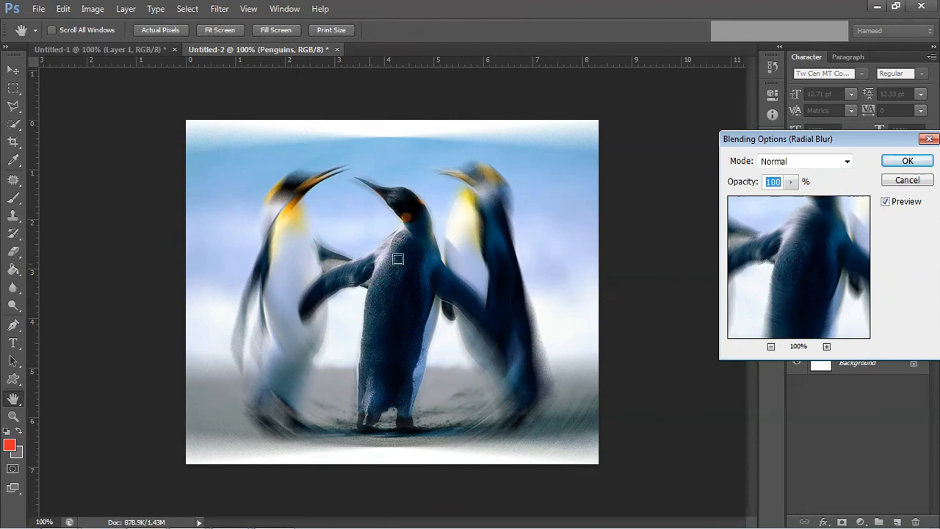
click(903, 163)
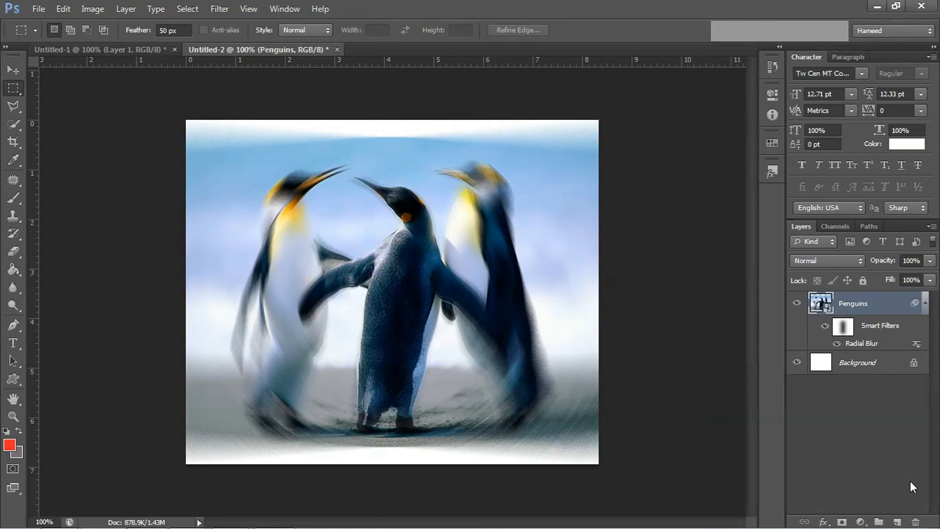
Delete the Penguins layer's filter mask and hide its Smart Filters
click(915, 514)
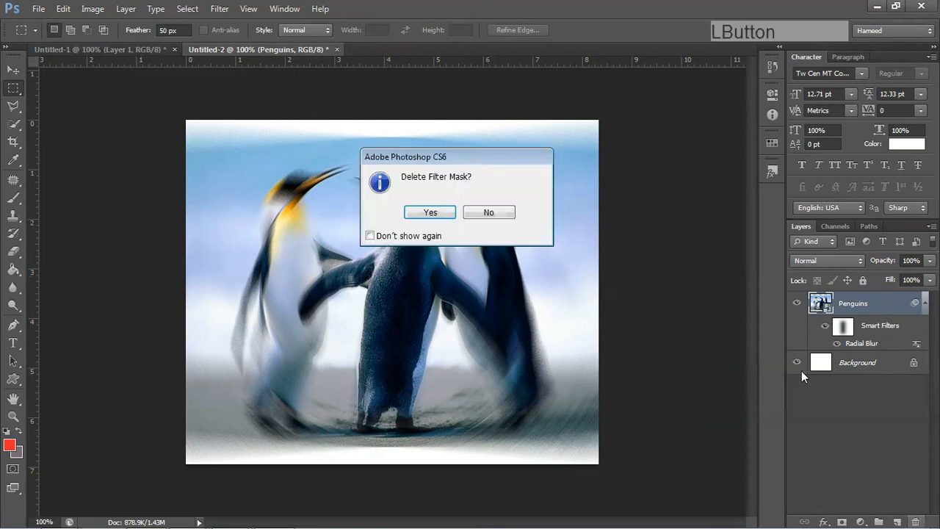
click(425, 212)
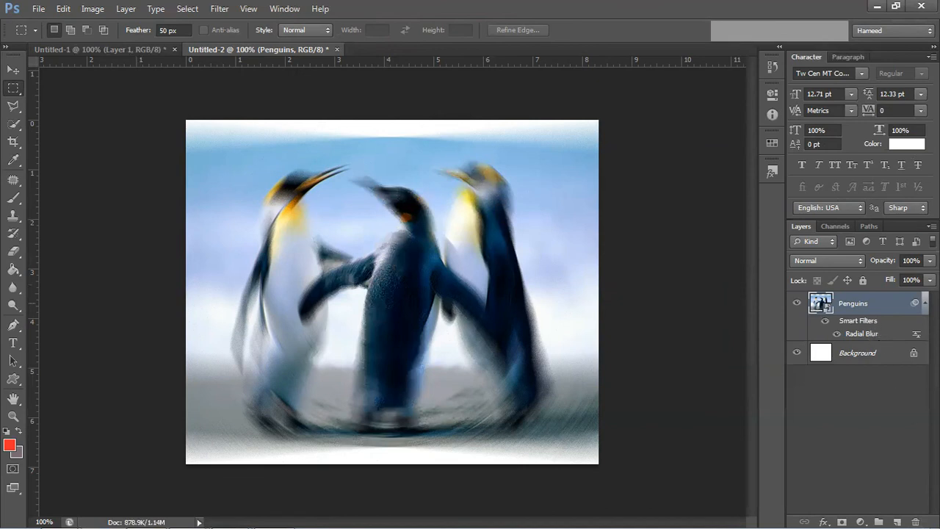
click(824, 321)
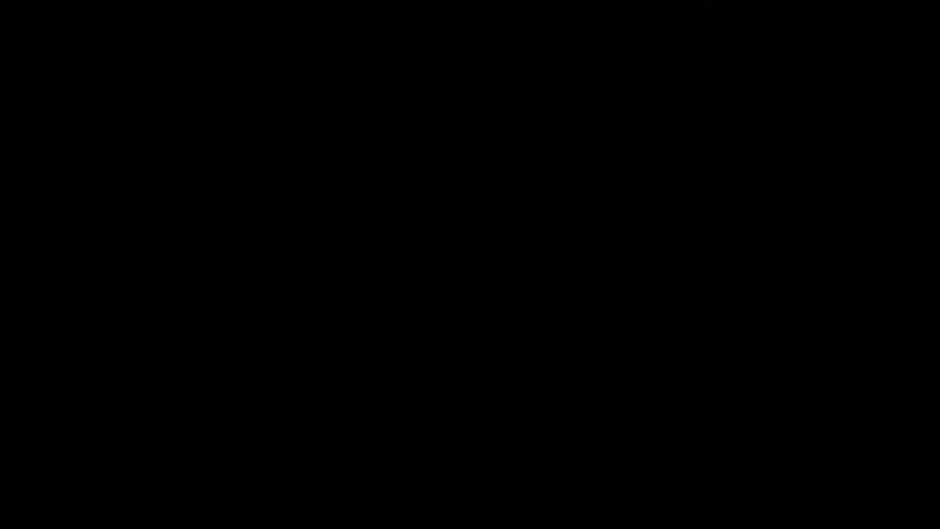
click(682, 378)
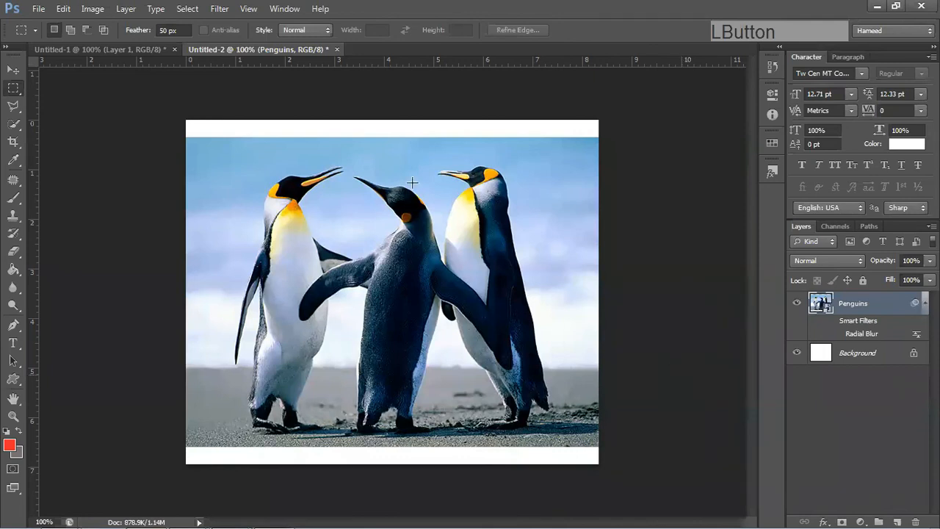
Switch to the Untitled-1 document and examine its export options and the Save As file formats, leaving without saving
click(135, 48)
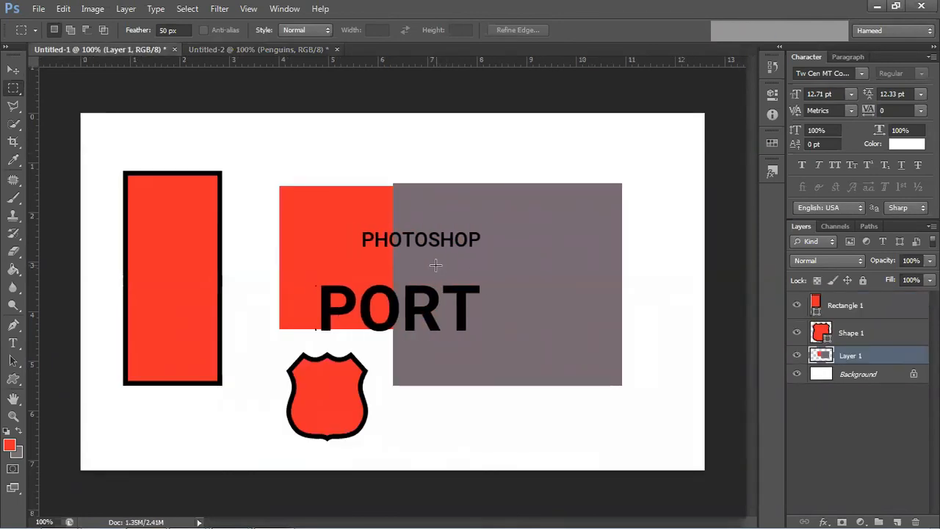
click(40, 10)
mouse_move(71, 265)
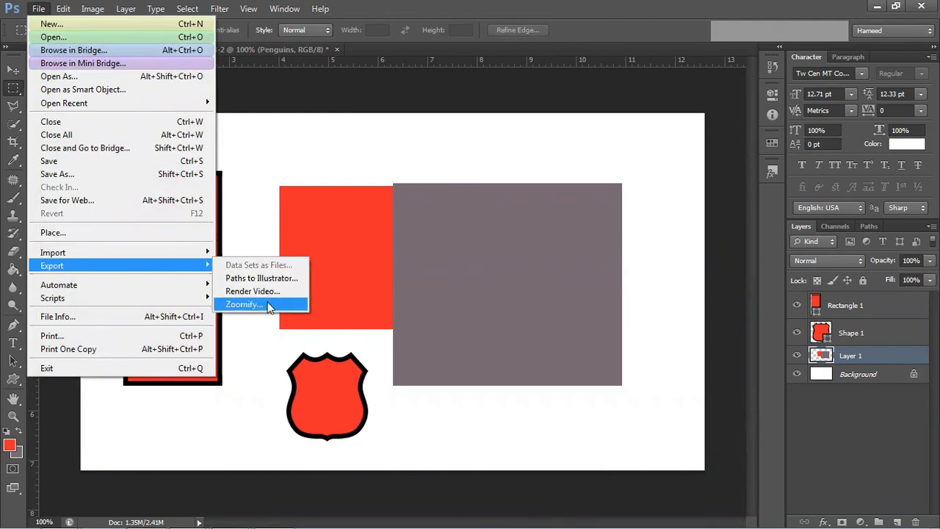
click(101, 177)
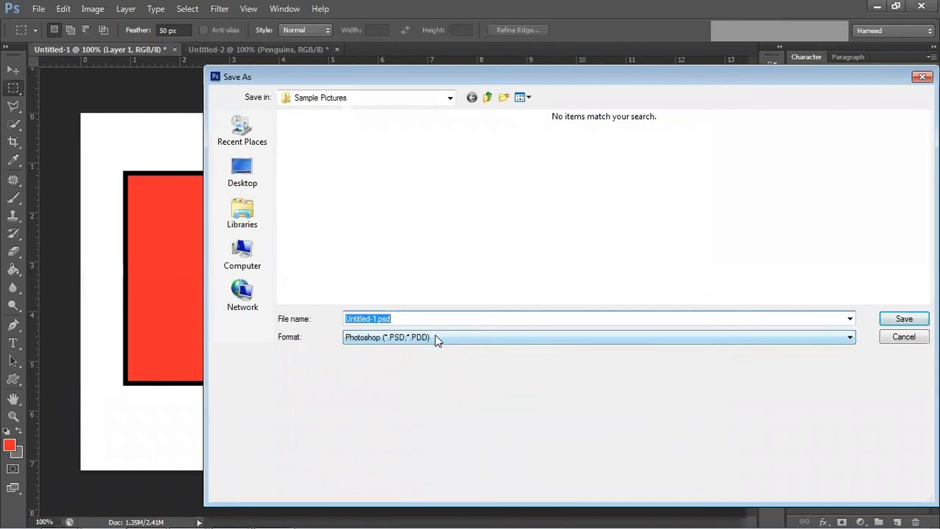
click(435, 337)
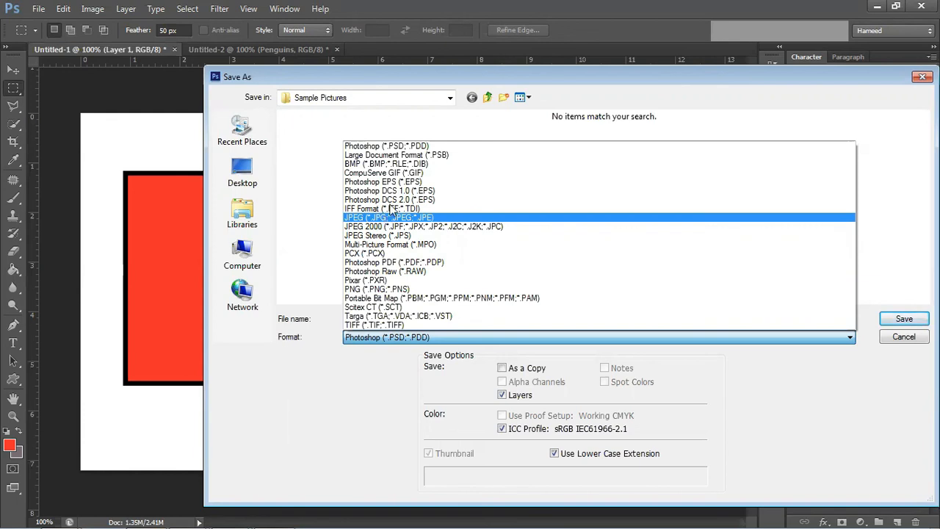
click(474, 76)
click(902, 337)
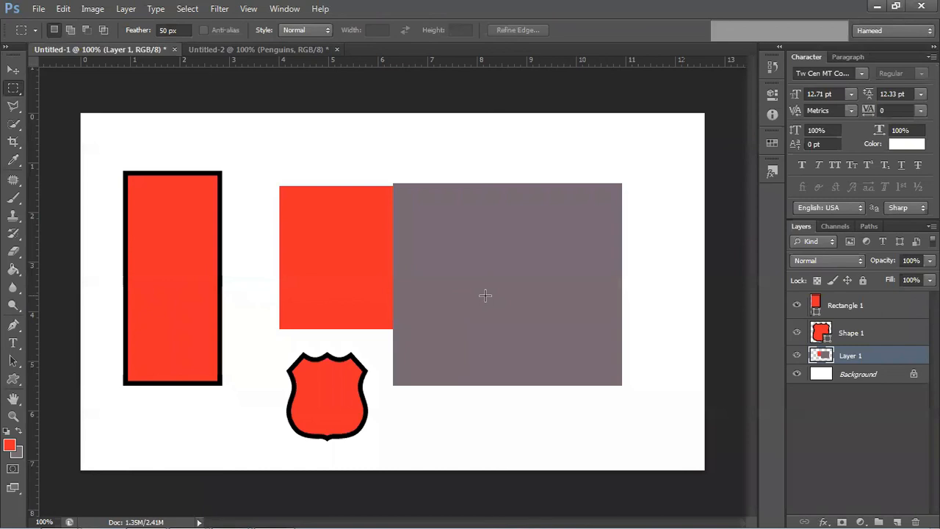